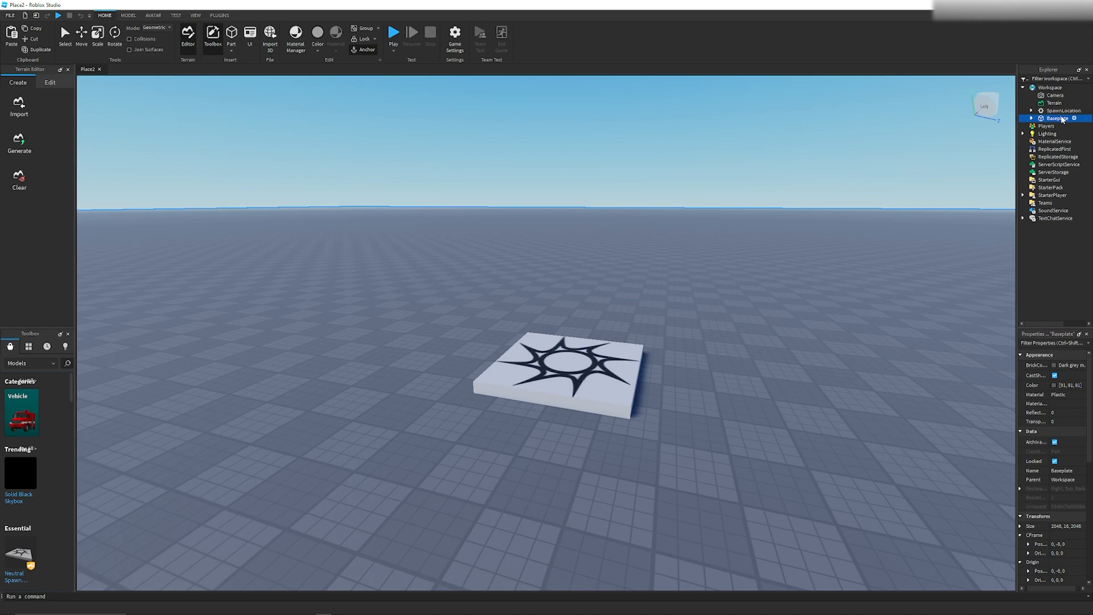
- Delete the Baseplate from the Workspace
{"action": "key", "text": "Delete"}
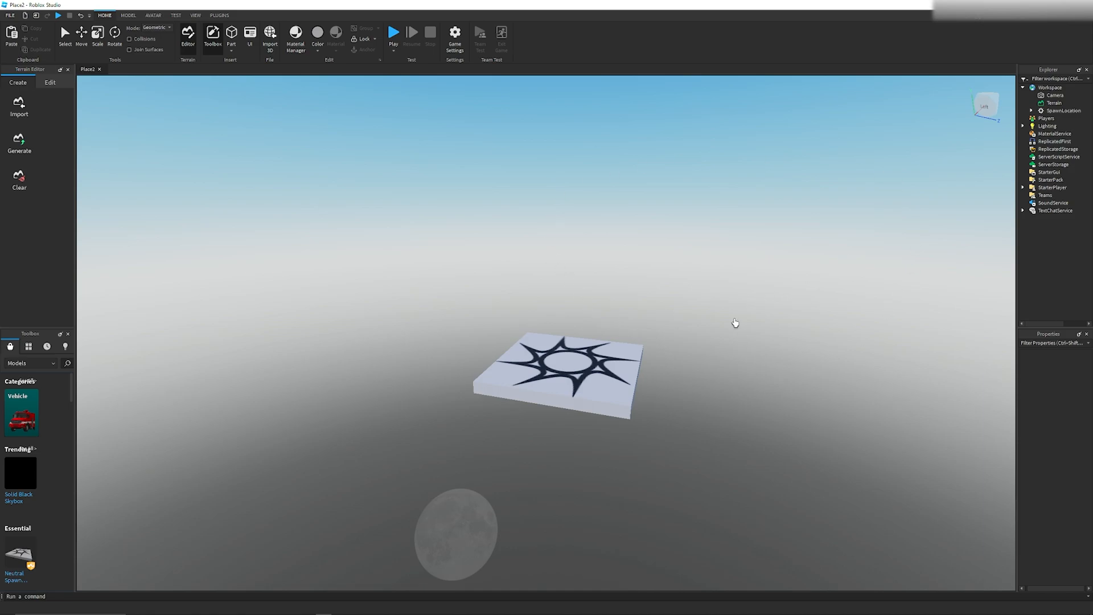
{"action": "right_click_drag", "start_coordinate": [734, 273], "coordinate": [733, 273]}
{"action": "key", "text": "s"}
{"action": "key", "text": "w"}
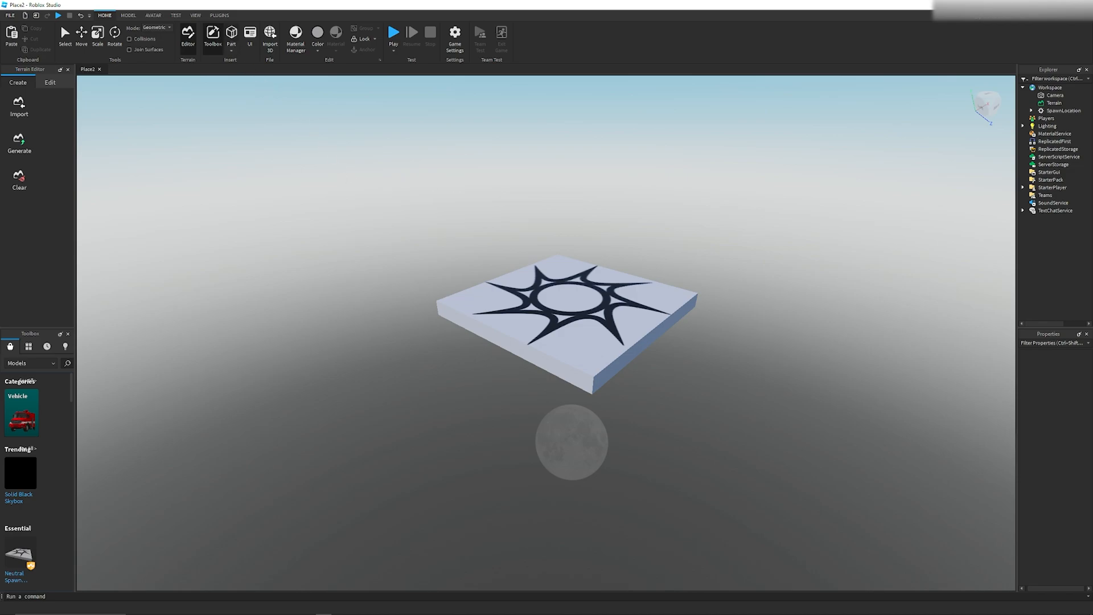
- Insert a block part and move it level with the underside of the spawn location, at about -3, -0.5, 2
{"action": "left_click", "coordinate": [231, 35]}
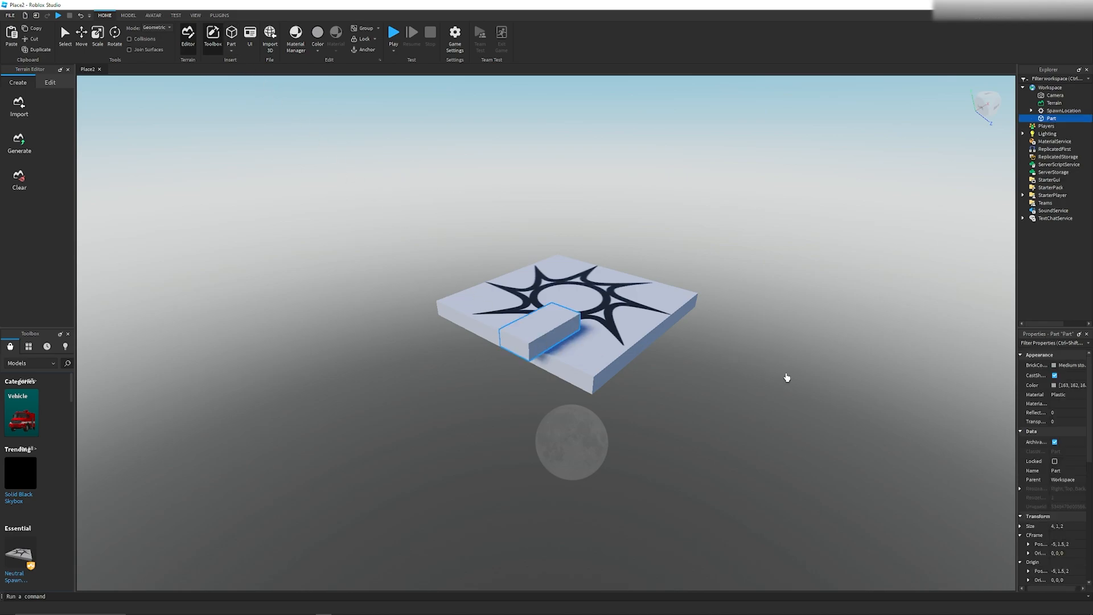
{"action": "right_click_drag", "start_coordinate": [788, 379], "coordinate": [789, 378]}
{"action": "key", "text": "w"}
{"action": "key", "text": "d"}
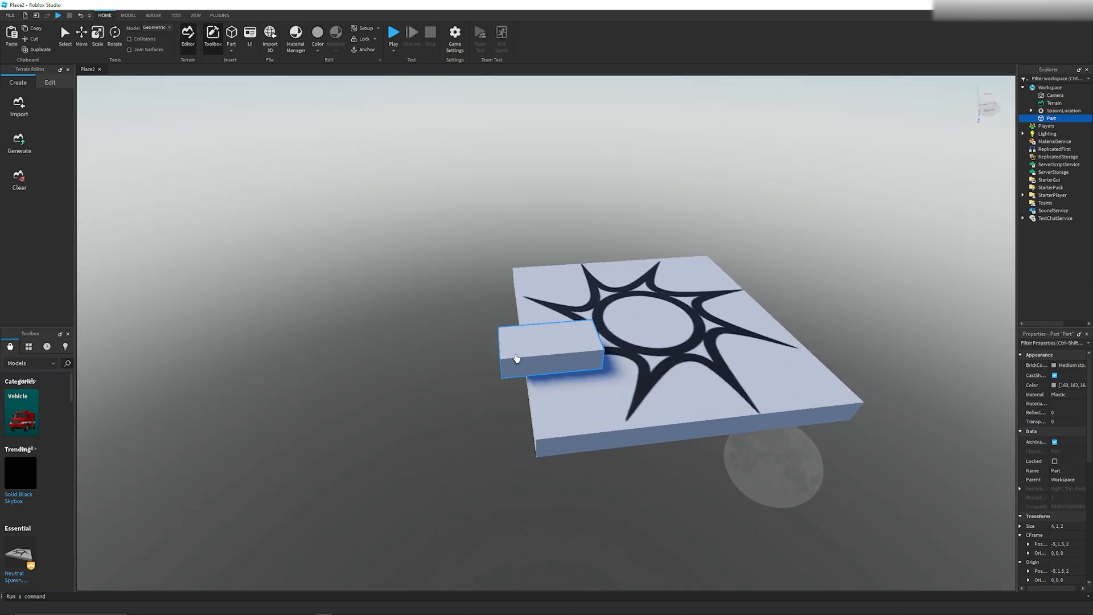
{"action": "left_click", "coordinate": [82, 36]}
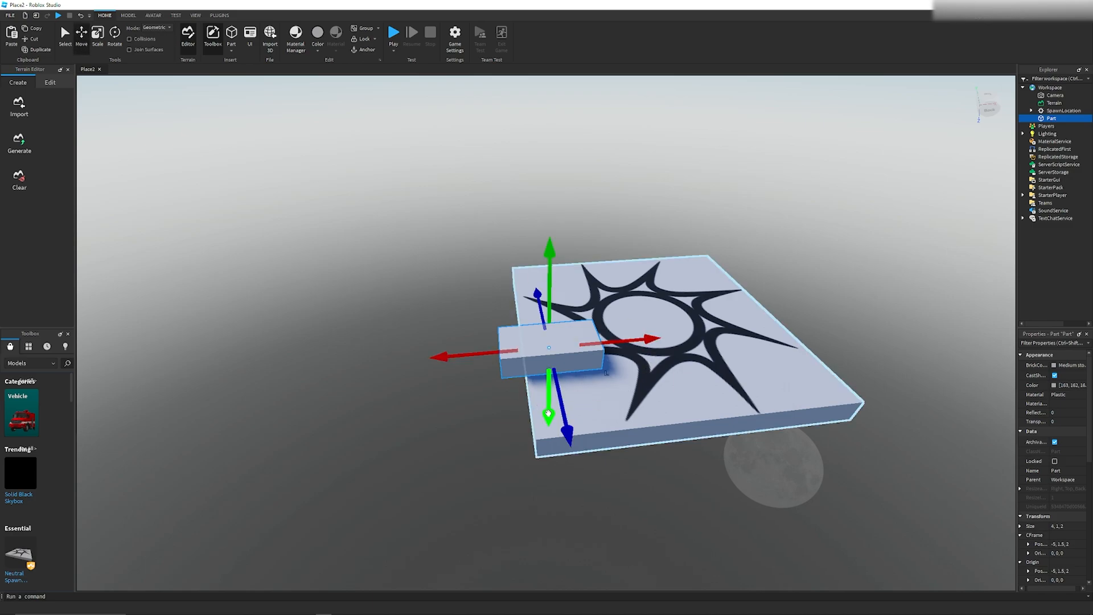
{"action": "mouse_move", "coordinate": [548, 413]}
{"action": "left_mouse_down"}
{"action": "mouse_move", "coordinate": [550, 456]}
{"action": "mouse_move", "coordinate": [552, 402]}
{"action": "left_mouse_up"}
{"action": "left_click_drag", "start_coordinate": [633, 325], "coordinate": [677, 324]}
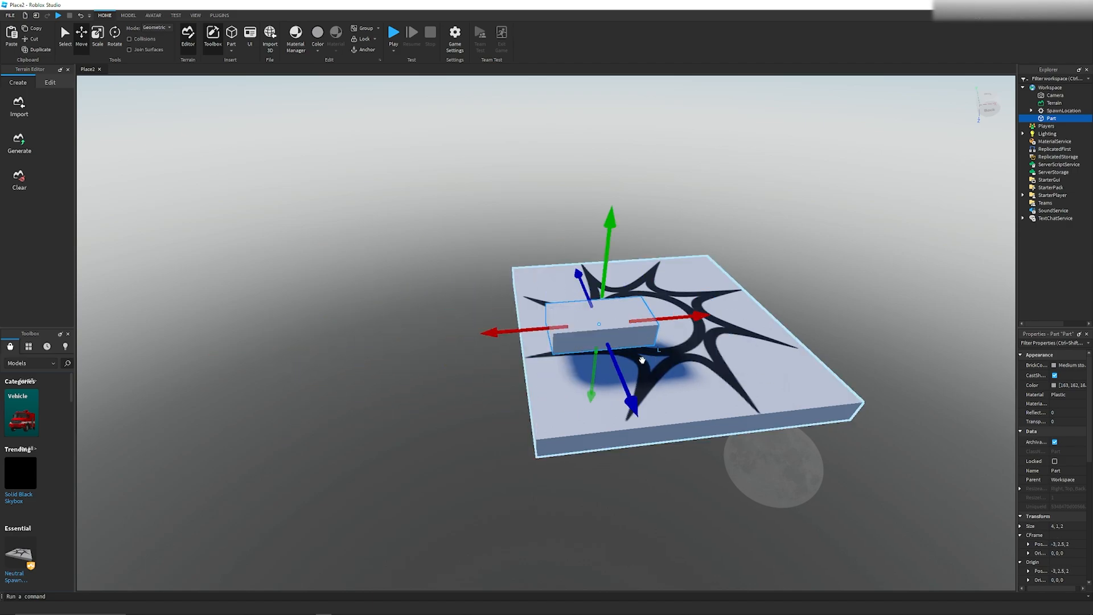
{"action": "mouse_move", "coordinate": [626, 385]}
{"action": "left_mouse_down"}
{"action": "mouse_move", "coordinate": [683, 533]}
{"action": "mouse_move", "coordinate": [621, 387]}
{"action": "mouse_move", "coordinate": [502, 239]}
{"action": "mouse_move", "coordinate": [638, 421]}
{"action": "mouse_move", "coordinate": [618, 402]}
{"action": "left_mouse_up"}
{"action": "left_click_drag", "start_coordinate": [592, 395], "coordinate": [592, 443]}
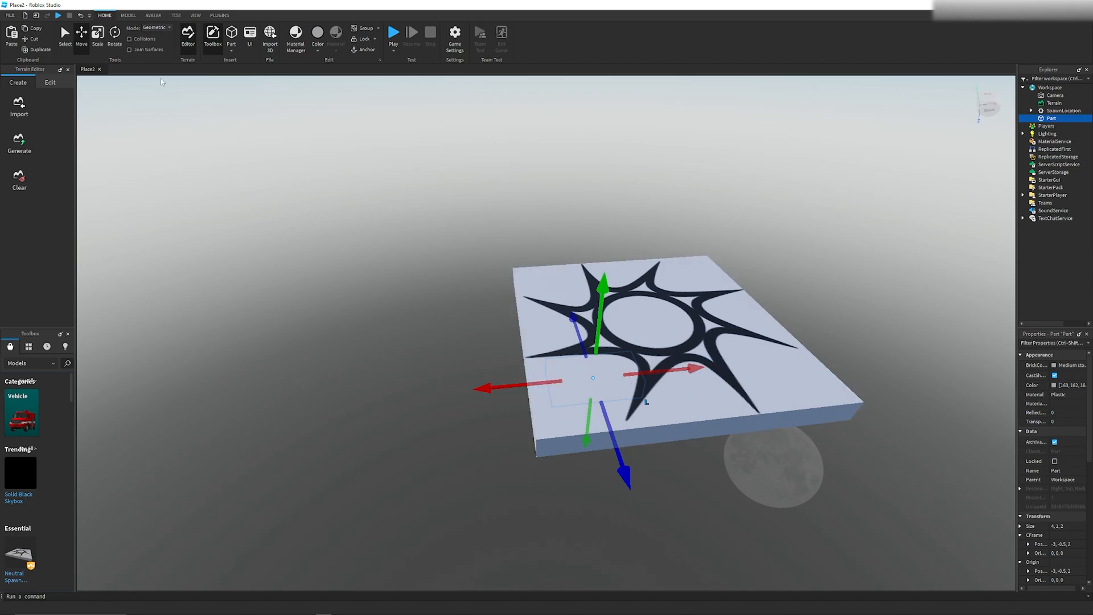
- Scale the part into a flat platform of about 22 x 1 x 23 studs extending around the spawn location
{"action": "left_click", "coordinate": [98, 32]}
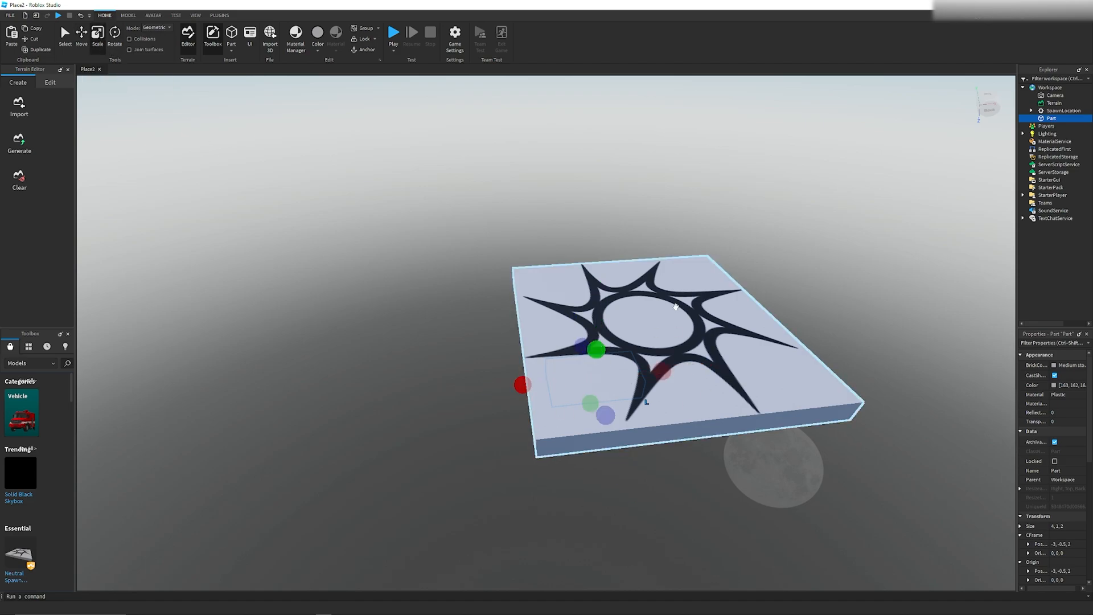
{"action": "left_click_drag", "start_coordinate": [658, 371], "coordinate": [902, 344]}
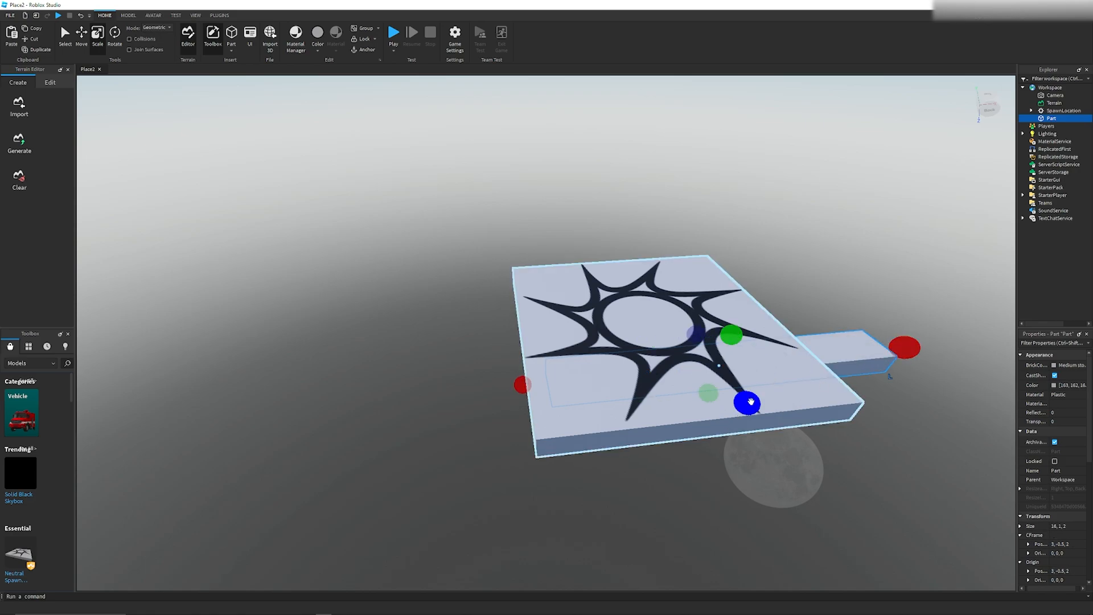
{"action": "left_click_drag", "start_coordinate": [740, 410], "coordinate": [818, 535]}
{"action": "left_click_drag", "start_coordinate": [531, 432], "coordinate": [368, 449]}
{"action": "left_click_drag", "start_coordinate": [640, 341], "coordinate": [596, 201]}
{"action": "left_click_drag", "start_coordinate": [596, 200], "coordinate": [600, 214]}
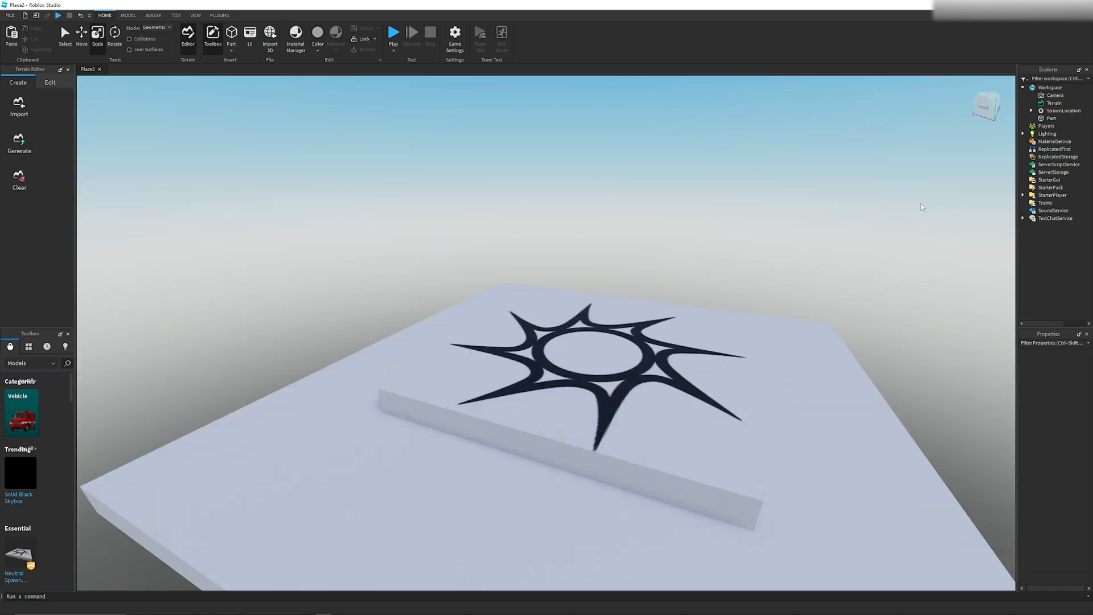
- Delete the Decal from the SpawnLocation
{"action": "right_click_drag", "start_coordinate": [921, 203], "coordinate": [920, 203]}
{"action": "key", "text": "w"}
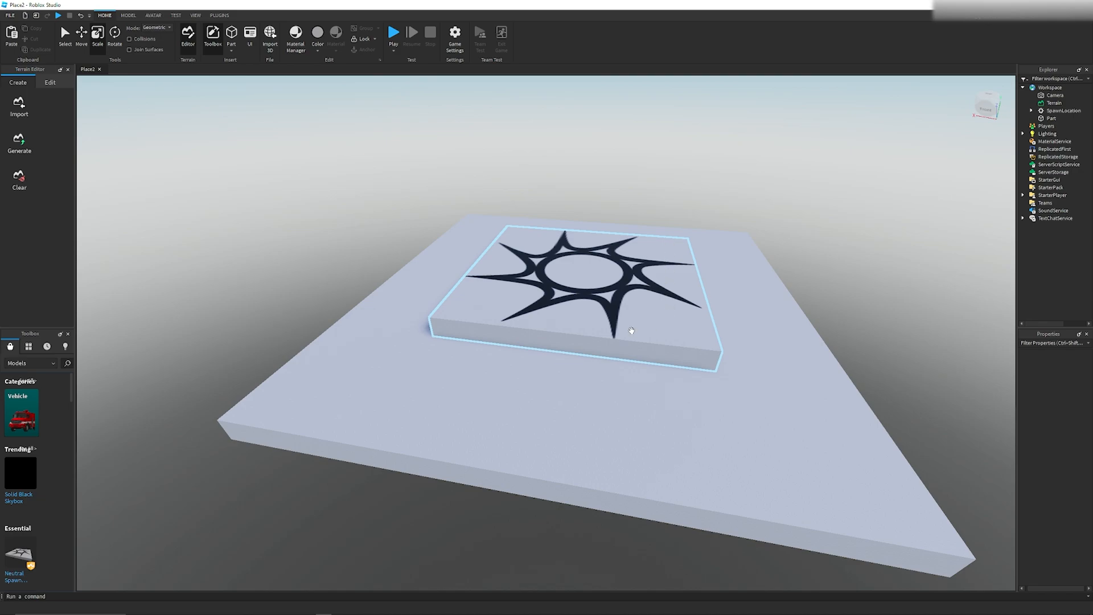
{"action": "left_click", "coordinate": [579, 275]}
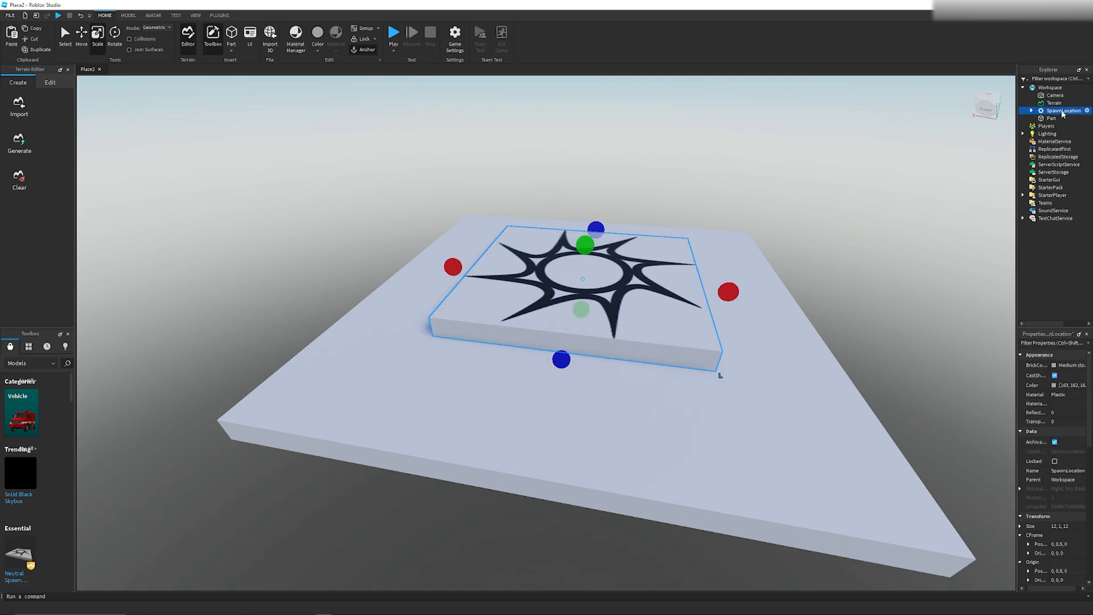
{"action": "left_click", "coordinate": [625, 312]}
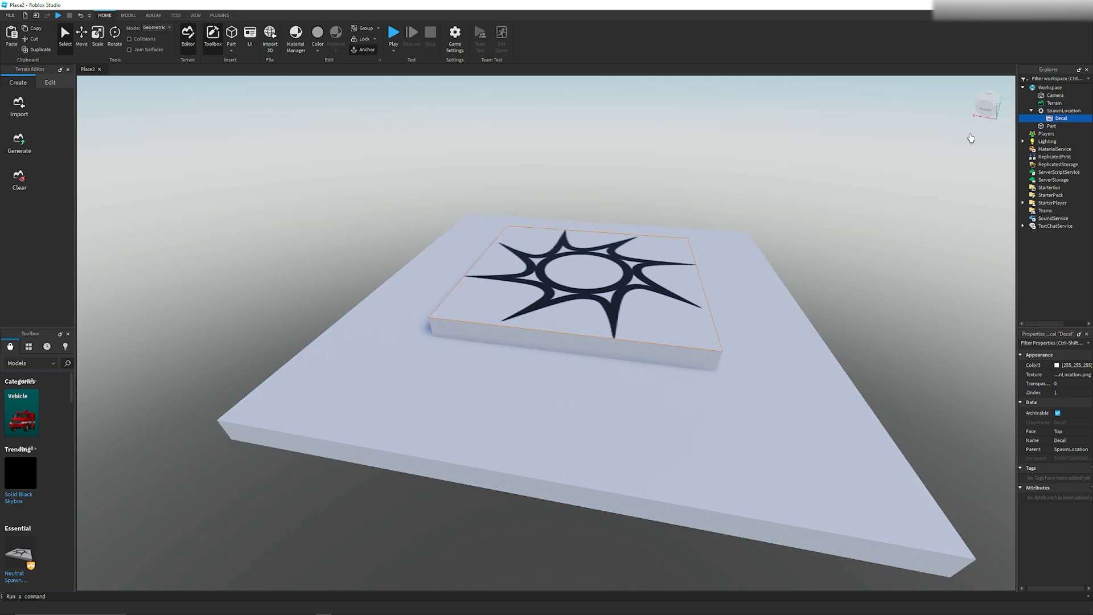
{"action": "key", "text": "Delete"}
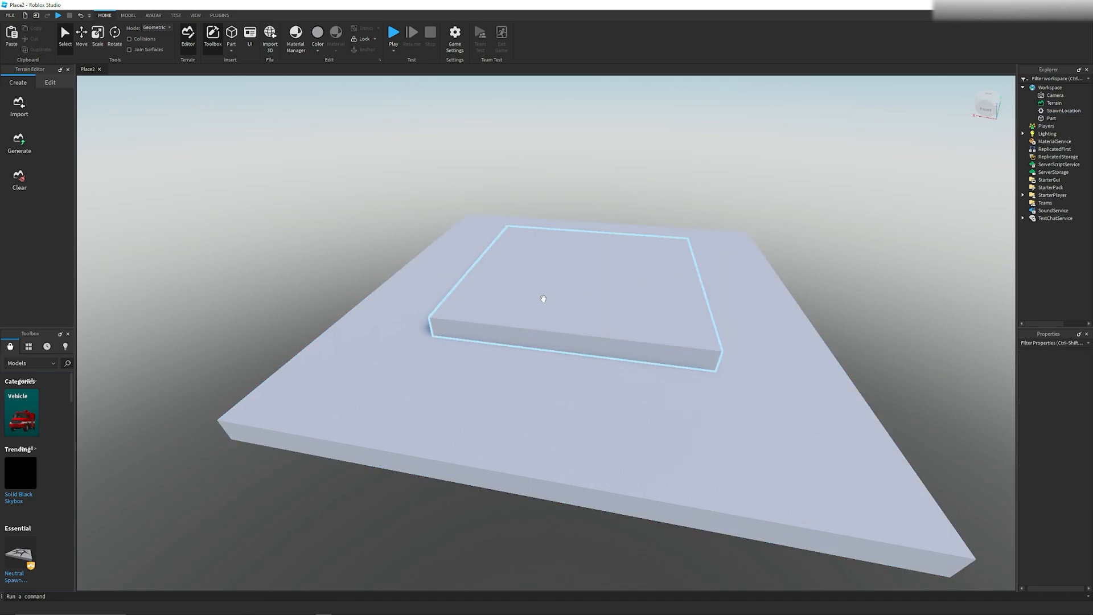
- Set the SpawnLocation's transparency to 1
{"action": "left_click", "coordinate": [1065, 110]}
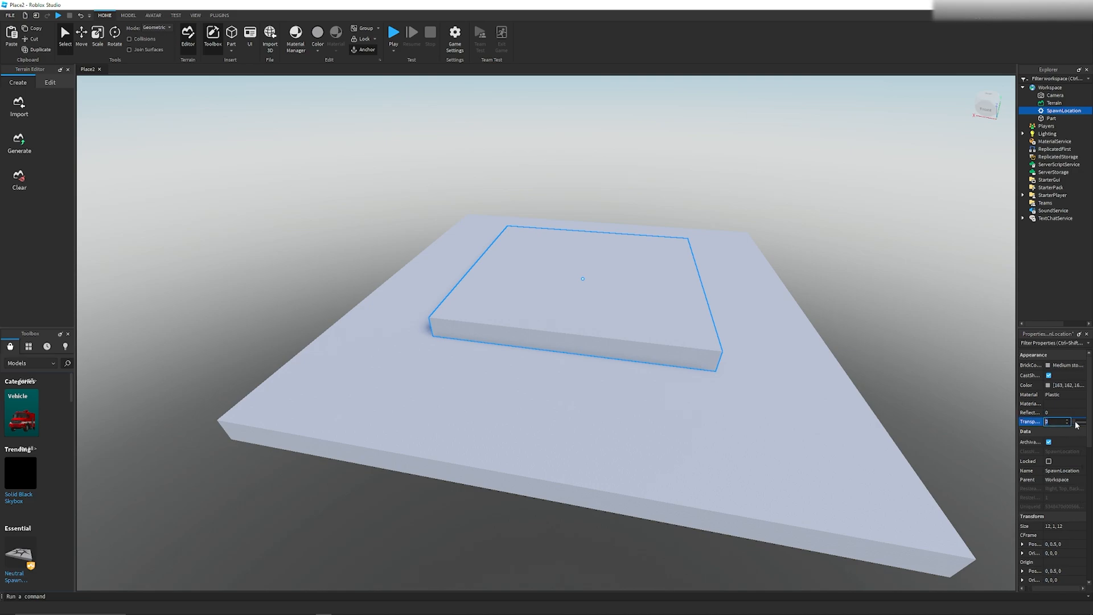
{"action": "left_click_drag", "start_coordinate": [1076, 424], "coordinate": [1083, 421]}
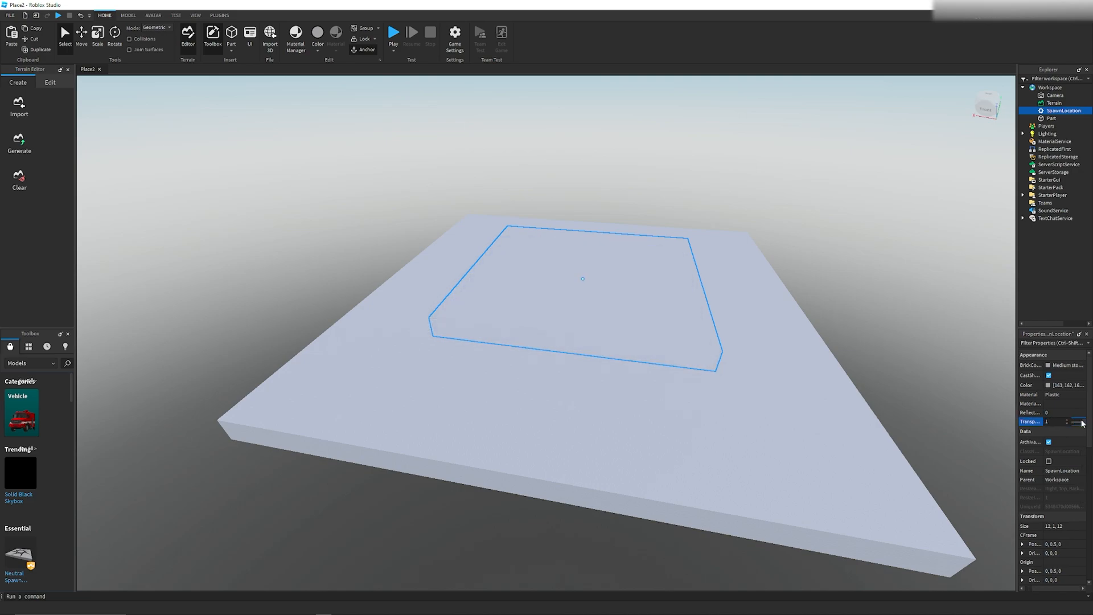
{"action": "left_click", "coordinate": [530, 203]}
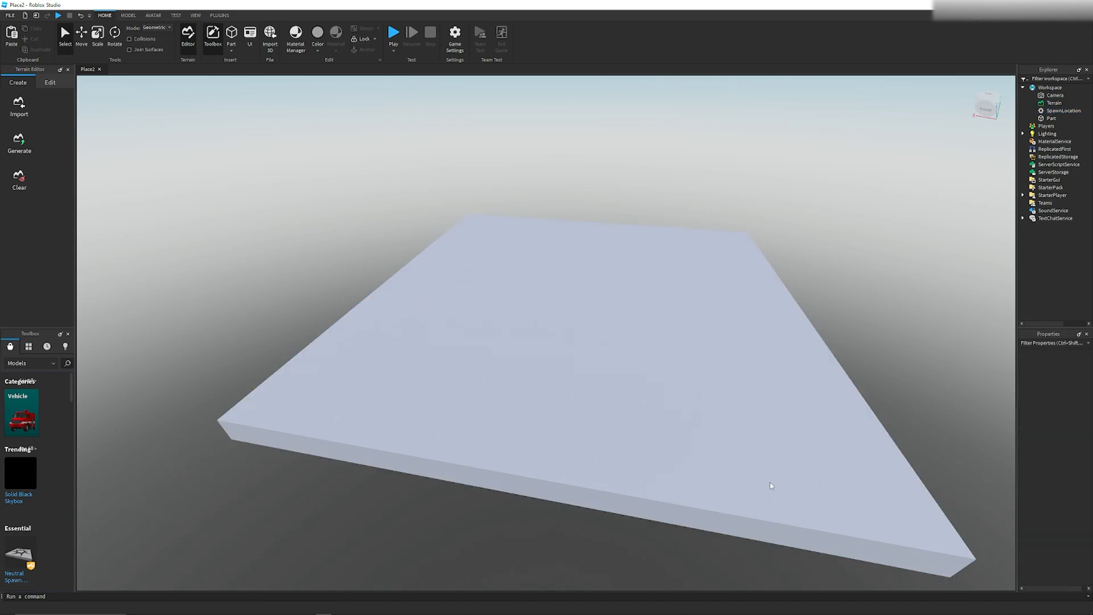
- Anchor the platform part beneath the spawn location
{"action": "left_click", "coordinate": [1051, 118]}
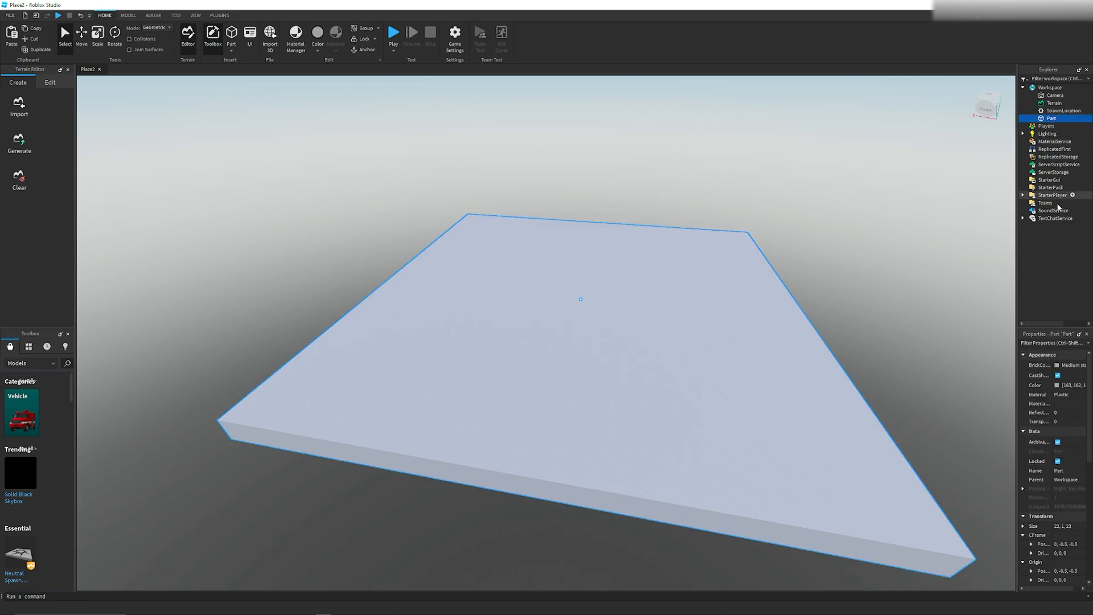
{"action": "scroll", "coordinate": [1061, 421], "scroll_direction": "down", "scroll_amount": 4}
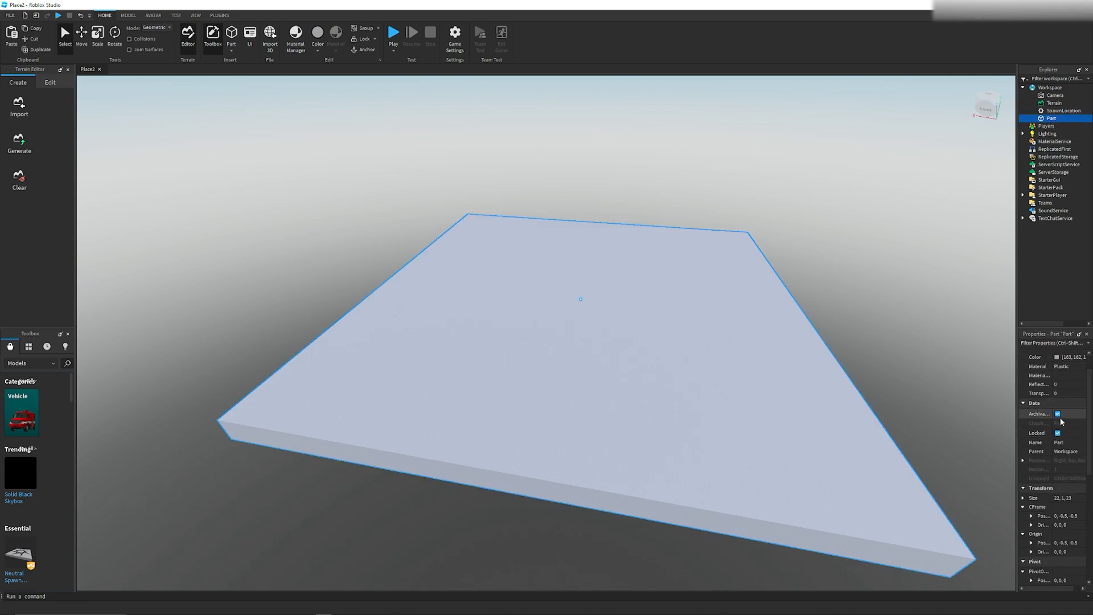
{"action": "scroll", "coordinate": [1061, 421], "scroll_direction": "down", "scroll_amount": 5}
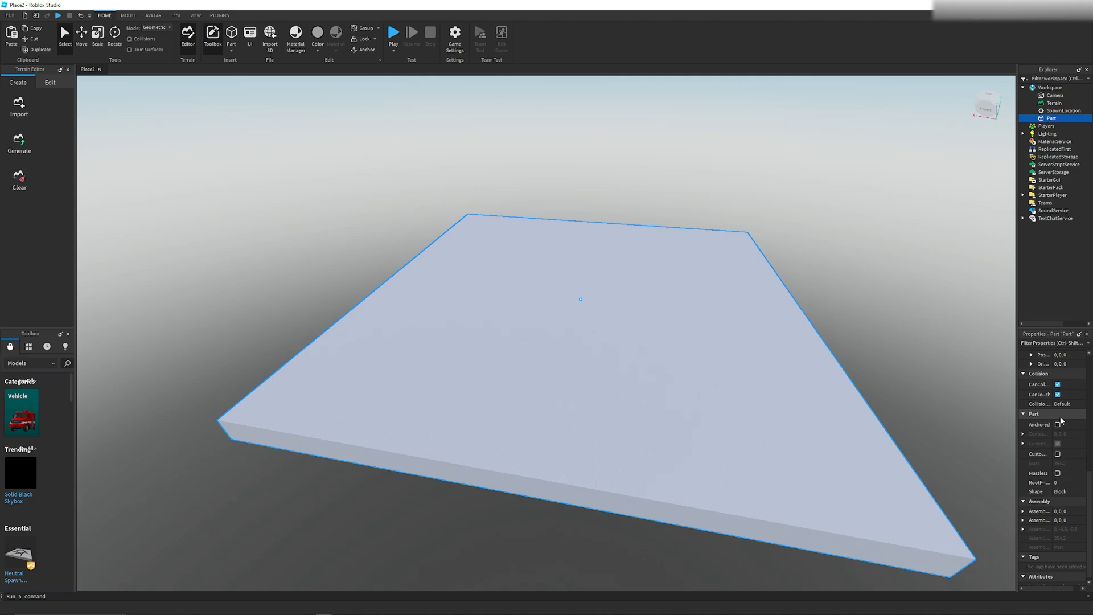
{"action": "left_click", "coordinate": [1057, 424]}
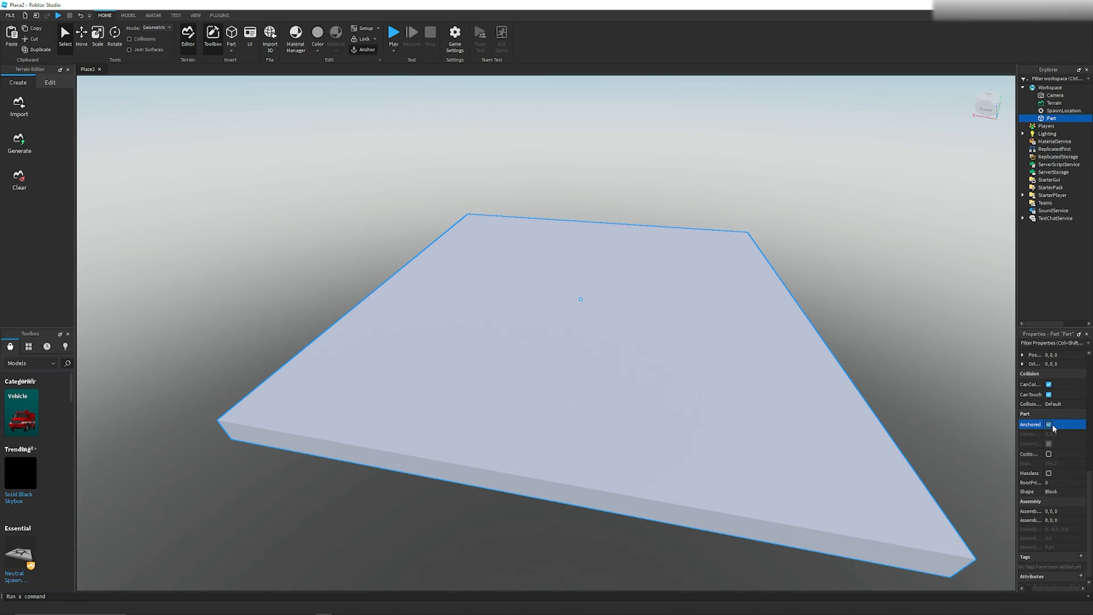
{"action": "scroll", "coordinate": [1047, 463], "scroll_direction": "up", "scroll_amount": 2}
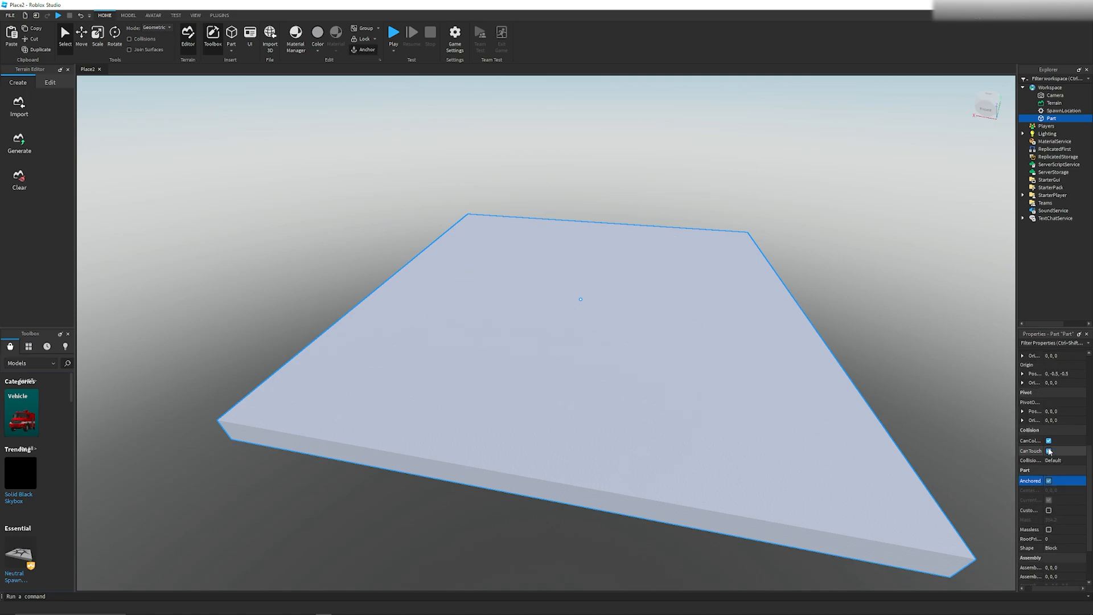
- Playtest the place by walking the character around the anchored platform, and stop the test
{"action": "key", "text": "F5"}
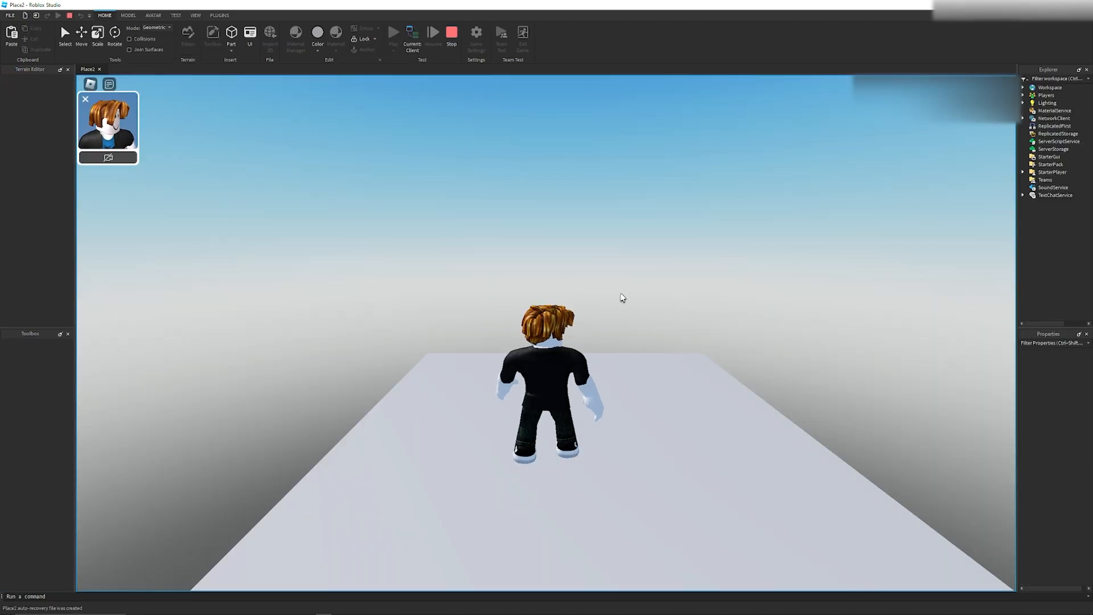
{"action": "key", "text": "a"}
{"action": "right_click_drag", "start_coordinate": [571, 271], "coordinate": [571, 272]}
{"action": "key", "text": "s"}
{"action": "key", "text": "d"}
{"action": "key", "text": "w"}
{"action": "key", "text": "d"}
{"action": "key", "text": "shift+F5"}
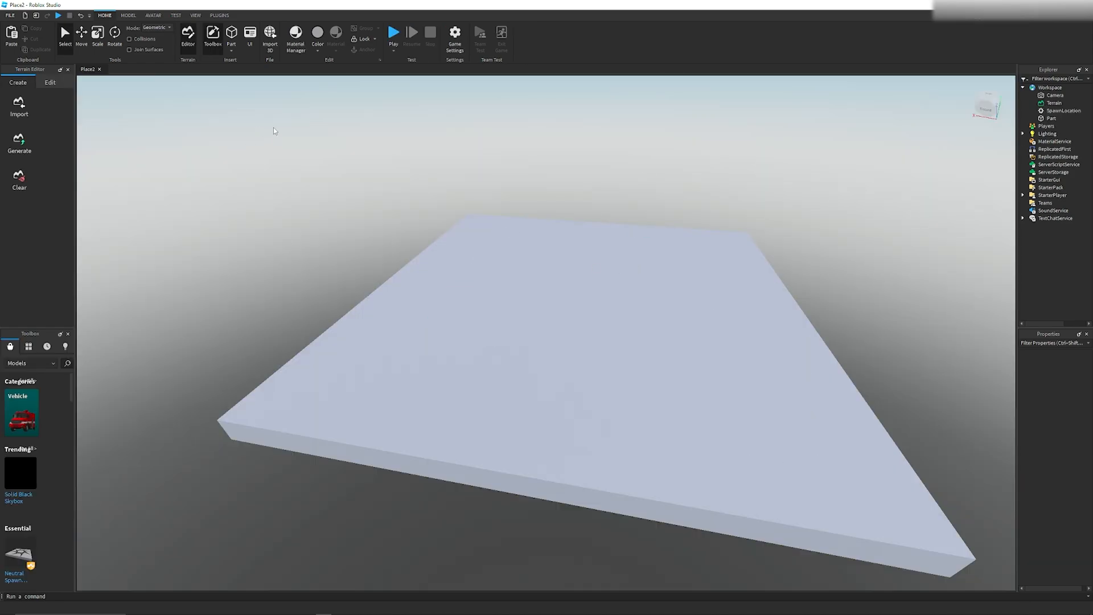
- Color the platform part deep blue
{"action": "left_click", "coordinate": [1070, 119]}
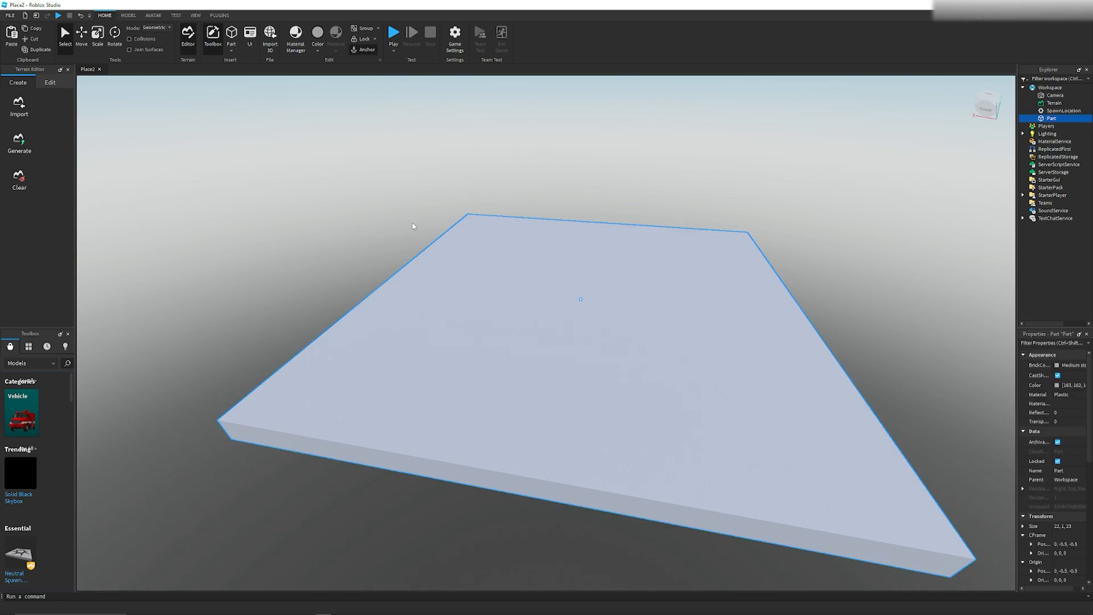
{"action": "left_click", "coordinate": [317, 38]}
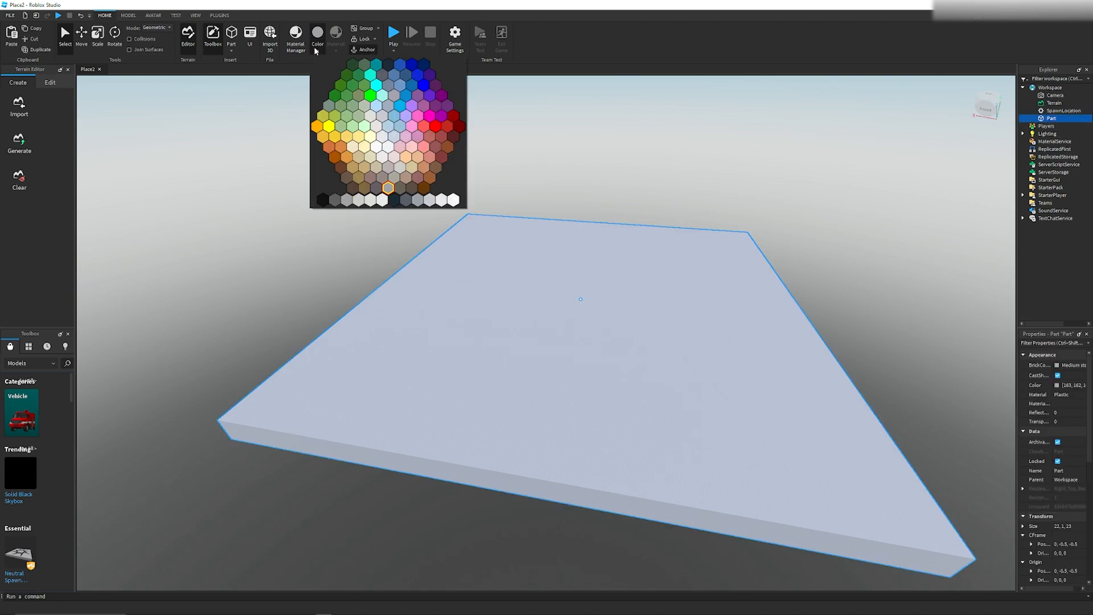
{"action": "left_click", "coordinate": [400, 66]}
{"action": "left_click", "coordinate": [893, 299]}
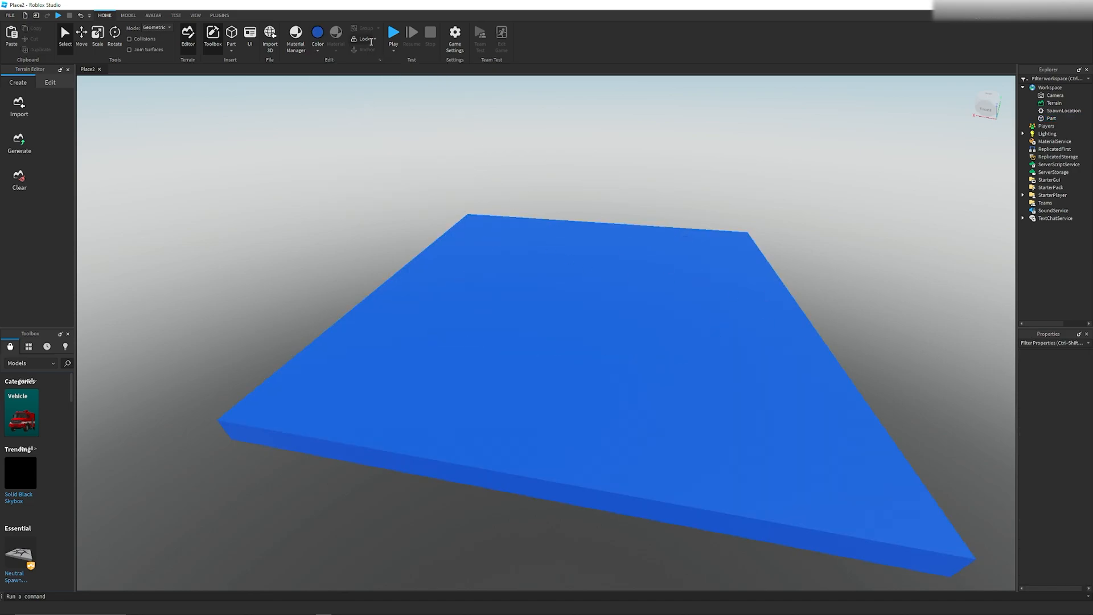
- Run a short playtest on the blue platform and stop it
{"action": "left_click", "coordinate": [394, 34]}
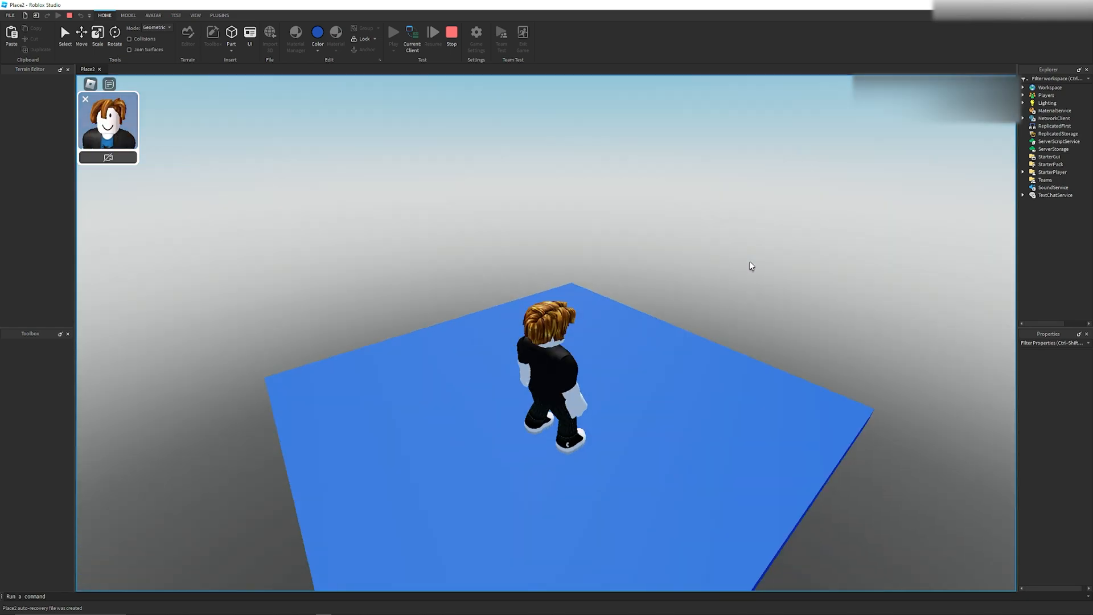
{"action": "key", "text": "d"}
{"action": "right_click_drag", "start_coordinate": [750, 262], "coordinate": [749, 262]}
{"action": "key", "text": "s"}
{"action": "key", "text": "shift+F5"}
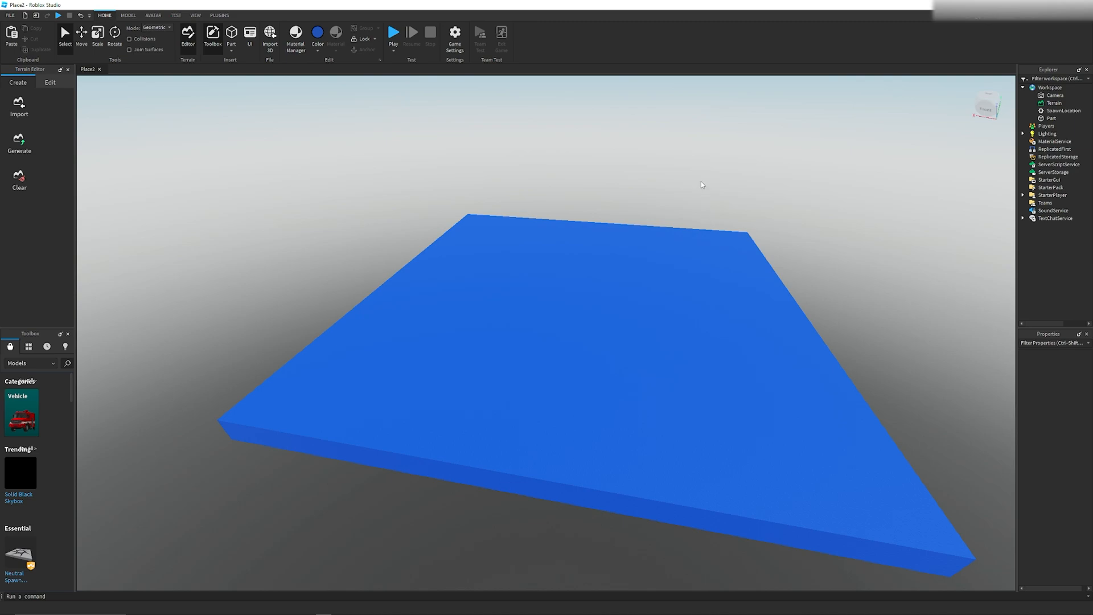
{"action": "left_click", "coordinate": [238, 44]}
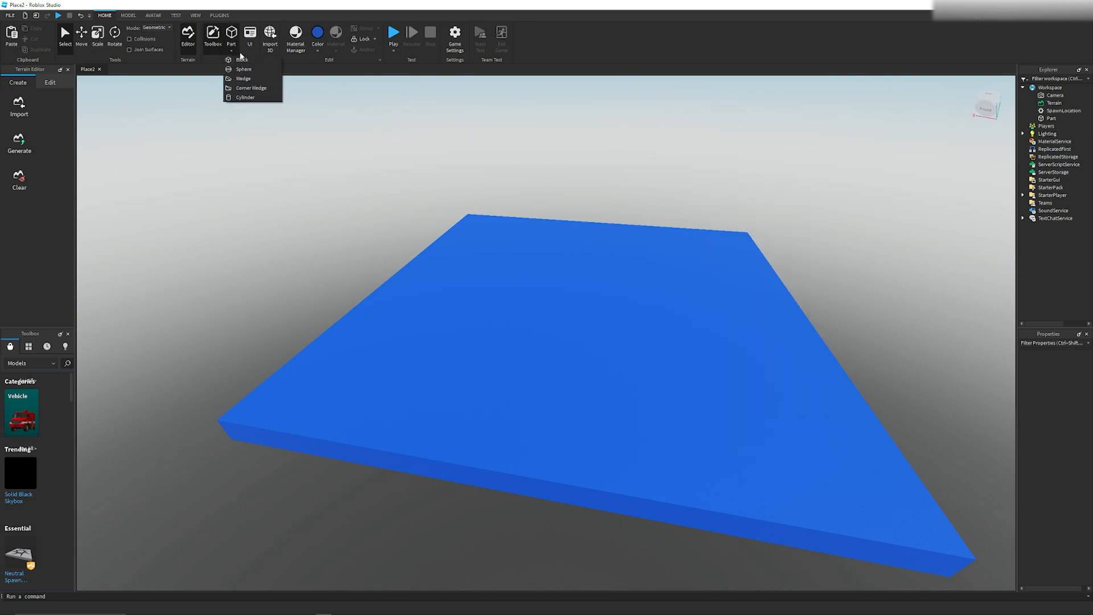
{"action": "left_click", "coordinate": [564, 169]}
{"action": "scroll", "coordinate": [41, 408], "scroll_direction": "down", "scroll_amount": 5}
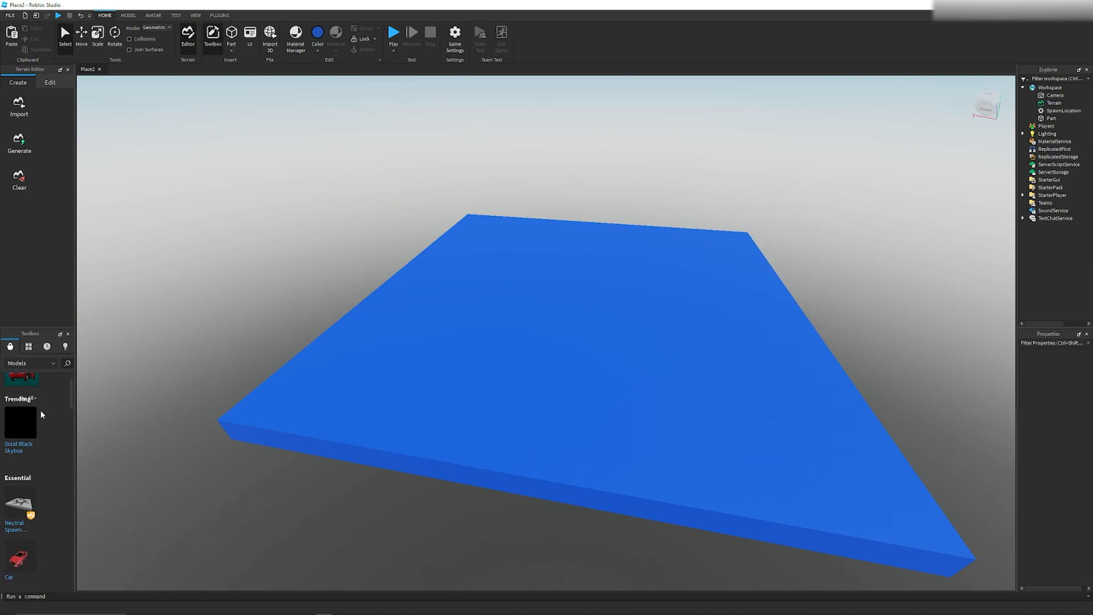
{"action": "scroll", "coordinate": [41, 407], "scroll_direction": "up", "scroll_amount": 5}
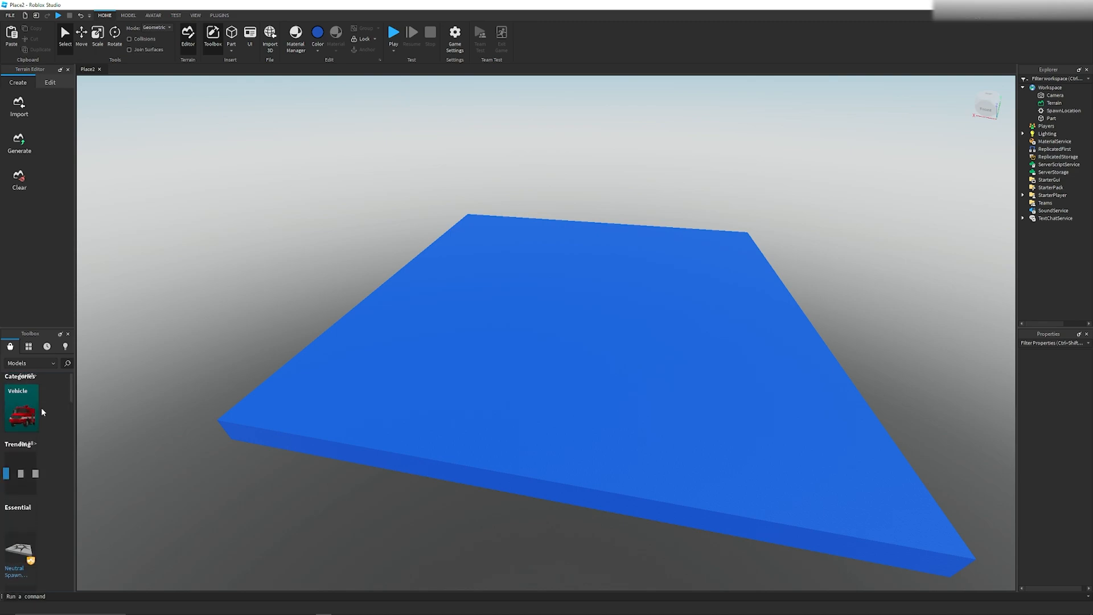
{"action": "right_click", "coordinate": [664, 198]}
{"action": "left_click", "coordinate": [835, 186]}
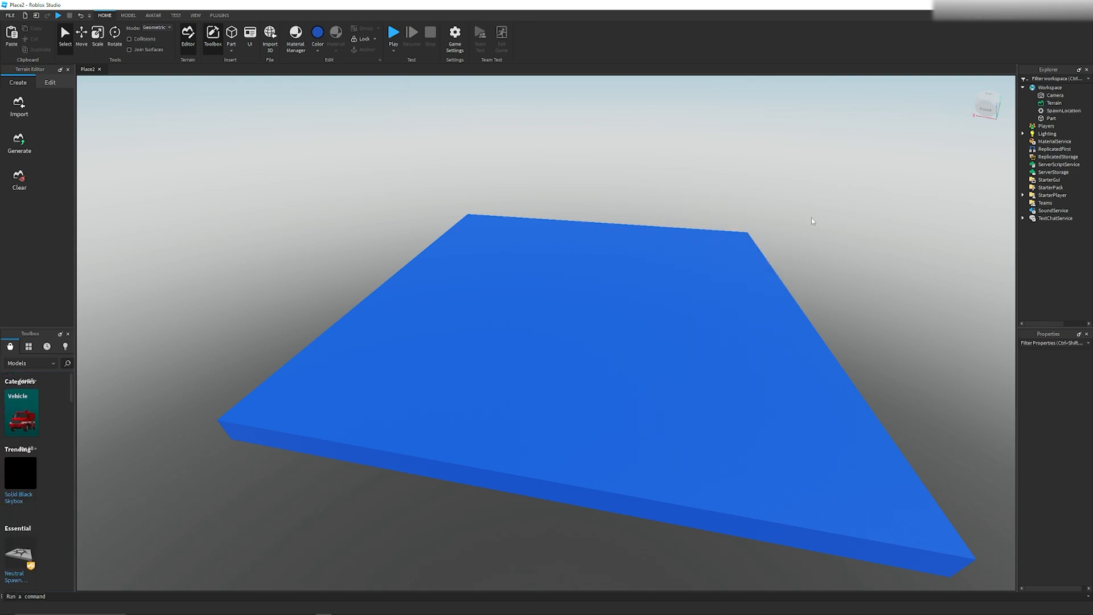
- Insert another block part at the blue platform's edge and move it outward, away from the platform
{"action": "right_click_drag", "start_coordinate": [811, 217], "coordinate": [809, 218]}
{"action": "left_click", "coordinate": [232, 34]}
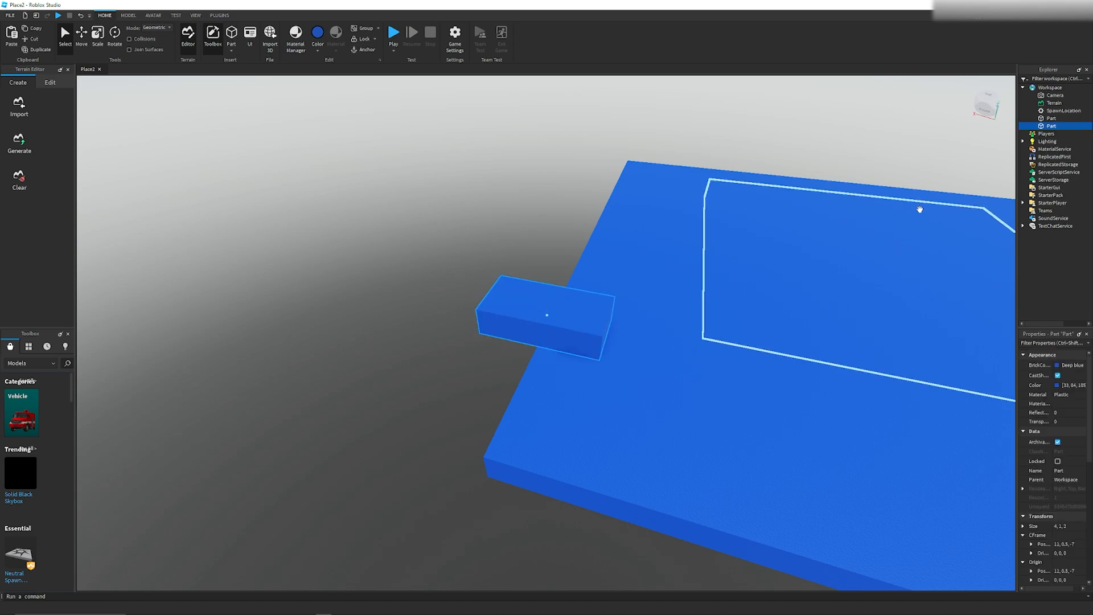
{"action": "left_click", "coordinate": [81, 35]}
{"action": "left_click_drag", "start_coordinate": [460, 296], "coordinate": [328, 265]}
- Rotate the new block part to an orientation of 0, -90, 0
{"action": "left_click", "coordinate": [114, 35]}
{"action": "left_click_drag", "start_coordinate": [497, 270], "coordinate": [441, 385]}
{"action": "left_click", "coordinate": [86, 35]}
{"action": "right_click", "coordinate": [1051, 125]}
{"action": "left_click", "coordinate": [1051, 130]}
{"action": "key", "text": "ctrl+z"}
- Duplicate the rotated block and move the copy farther from the platform with a gap between them
{"action": "left_click", "coordinate": [31, 49]}
{"action": "left_click_drag", "start_coordinate": [469, 256], "coordinate": [551, 174]}
{"action": "left_click_drag", "start_coordinate": [423, 185], "coordinate": [307, 169]}
- Duplicate the outermost block and move the new copy to about 32, -0.5, 3 as another jump block
{"action": "key", "text": "a"}
{"action": "right_click_drag", "start_coordinate": [693, 220], "coordinate": [668, 300]}
{"action": "left_click", "coordinate": [34, 50]}
{"action": "left_click_drag", "start_coordinate": [373, 301], "coordinate": [308, 404]}
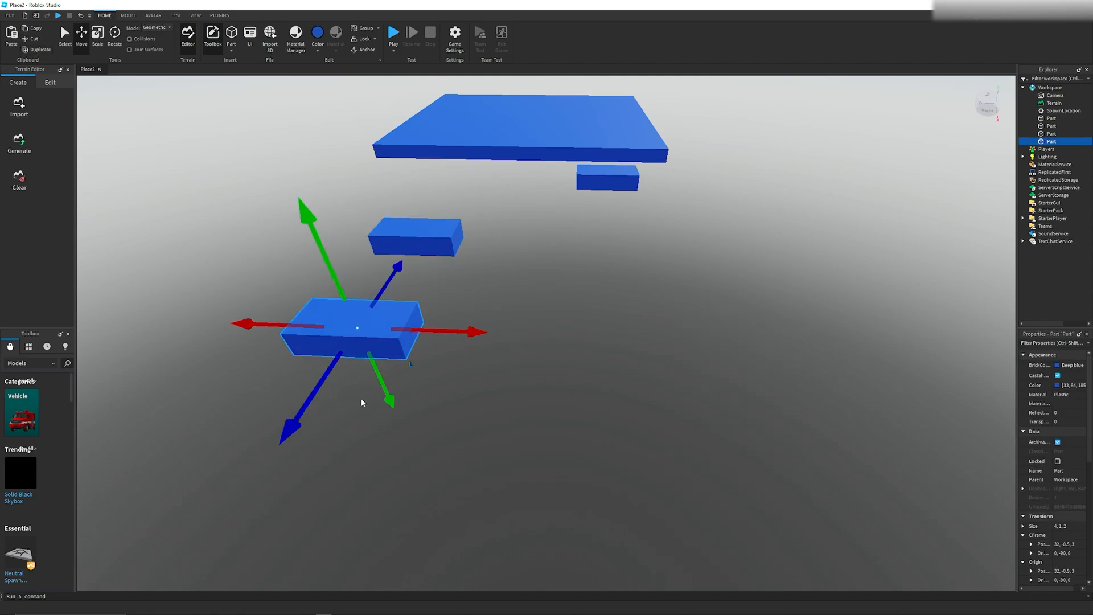
- Move the outermost block sideways to about 33, -0.5, -7 so it is offset from the previous block
{"action": "left_click_drag", "start_coordinate": [477, 331], "coordinate": [754, 340]}
{"action": "left_click_drag", "start_coordinate": [641, 399], "coordinate": [652, 447]}
{"action": "left_click", "coordinate": [769, 257]}
{"action": "scroll", "coordinate": [706, 420], "scroll_direction": "down", "scroll_amount": 4}
{"action": "right_click_drag", "start_coordinate": [705, 456], "coordinate": [700, 420]}
{"action": "left_click", "coordinate": [573, 314]}
- Duplicate the outermost block and move the copy farther from the spawn platform and to the opposite side
{"action": "left_click", "coordinate": [35, 49]}
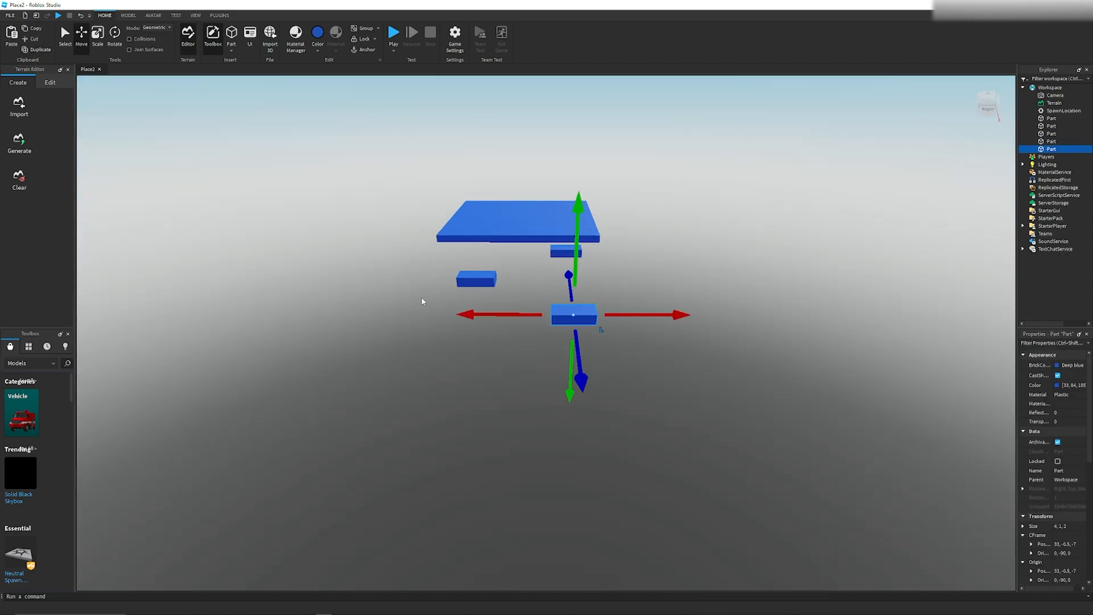
{"action": "left_click_drag", "start_coordinate": [581, 380], "coordinate": [595, 475]}
{"action": "left_click_drag", "start_coordinate": [490, 375], "coordinate": [345, 376]}
- Anchor each of the four jump blocks, from the outermost one back to the one beside the spawn platform
{"action": "left_click", "coordinate": [365, 50]}
{"action": "left_click", "coordinate": [573, 316]}
{"action": "left_click", "coordinate": [364, 50]}
{"action": "left_click", "coordinate": [476, 280]}
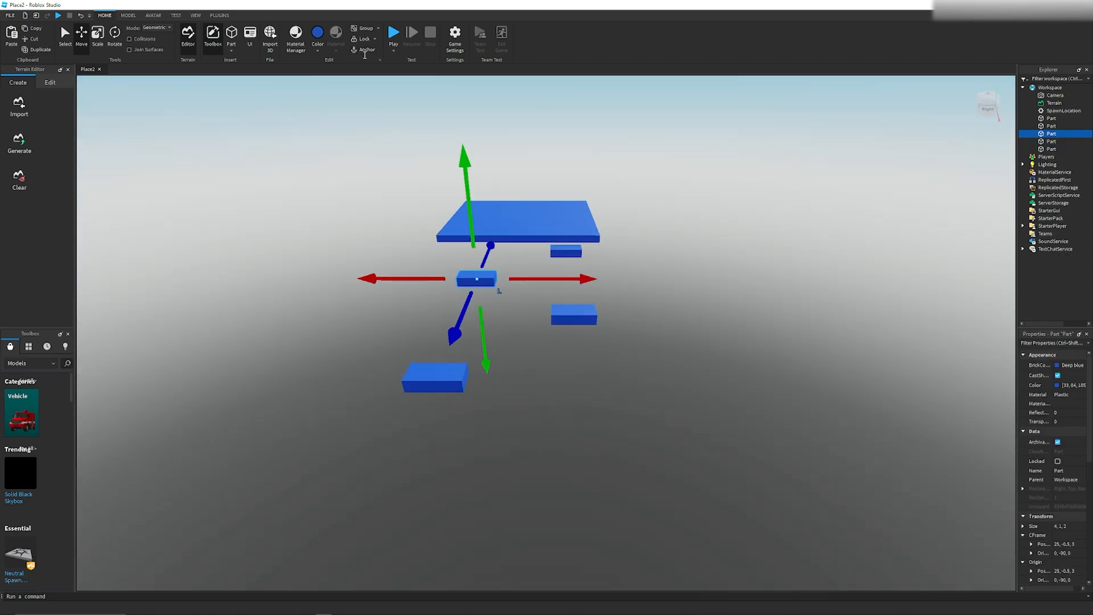
{"action": "left_click", "coordinate": [365, 51]}
{"action": "left_click", "coordinate": [566, 251]}
{"action": "left_click", "coordinate": [365, 50]}
- Duplicate the last jump block and move the copy farther out along the course
{"action": "left_click", "coordinate": [448, 378]}
{"action": "left_click", "coordinate": [36, 50]}
{"action": "left_click_drag", "start_coordinate": [401, 468], "coordinate": [359, 571]}
- Scale the new copy longer and wider to form a large rectangular end platform
{"action": "left_click", "coordinate": [98, 37]}
{"action": "left_click_drag", "start_coordinate": [477, 445], "coordinate": [651, 446]}
{"action": "left_click_drag", "start_coordinate": [493, 483], "coordinate": [483, 564]}
- Move the large end platform farther away from the last jump block to widen the gap
{"action": "left_click", "coordinate": [797, 351]}
{"action": "key", "text": "d"}
{"action": "right_click_drag", "start_coordinate": [797, 351], "coordinate": [796, 349]}
{"action": "right_click", "coordinate": [797, 350]}
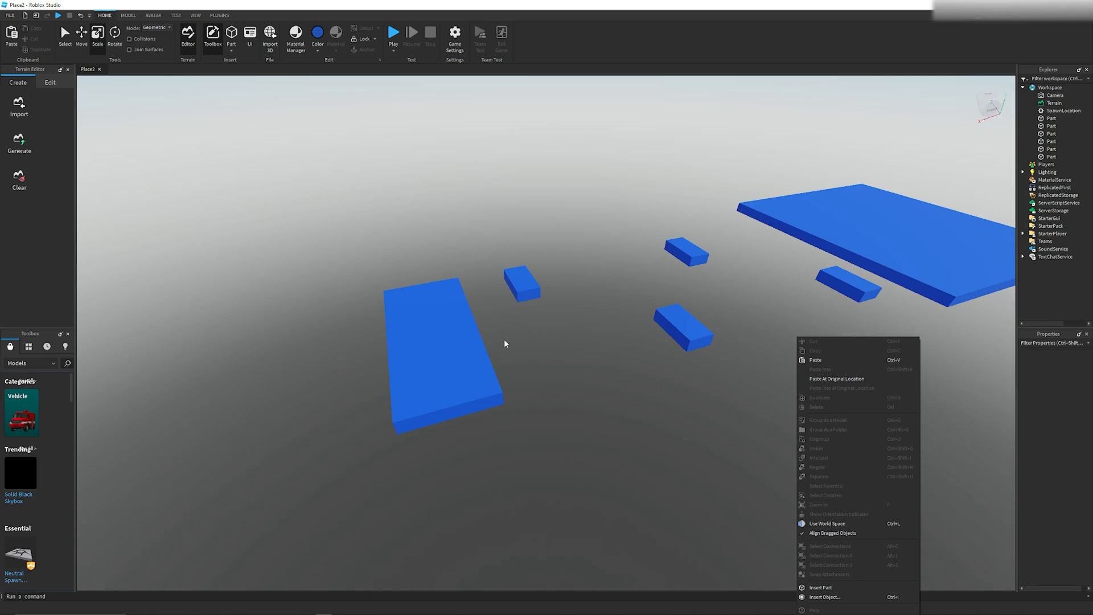
{"action": "left_click", "coordinate": [471, 193]}
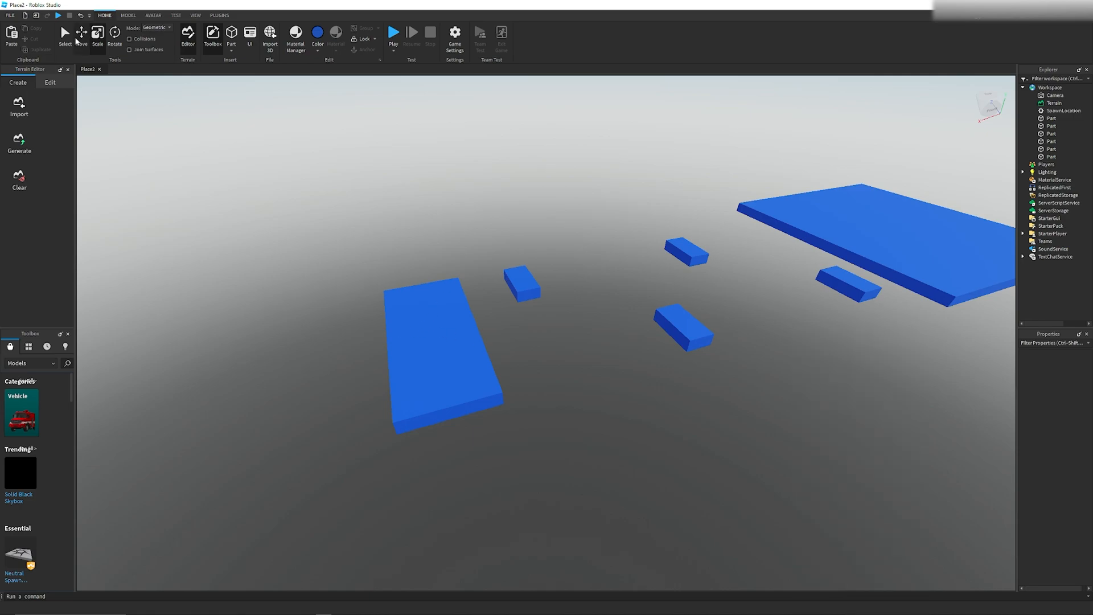
{"action": "left_click", "coordinate": [415, 358]}
{"action": "left_click_drag", "start_coordinate": [321, 363], "coordinate": [273, 374]}
{"action": "left_click_drag", "start_coordinate": [273, 373], "coordinate": [258, 376]}
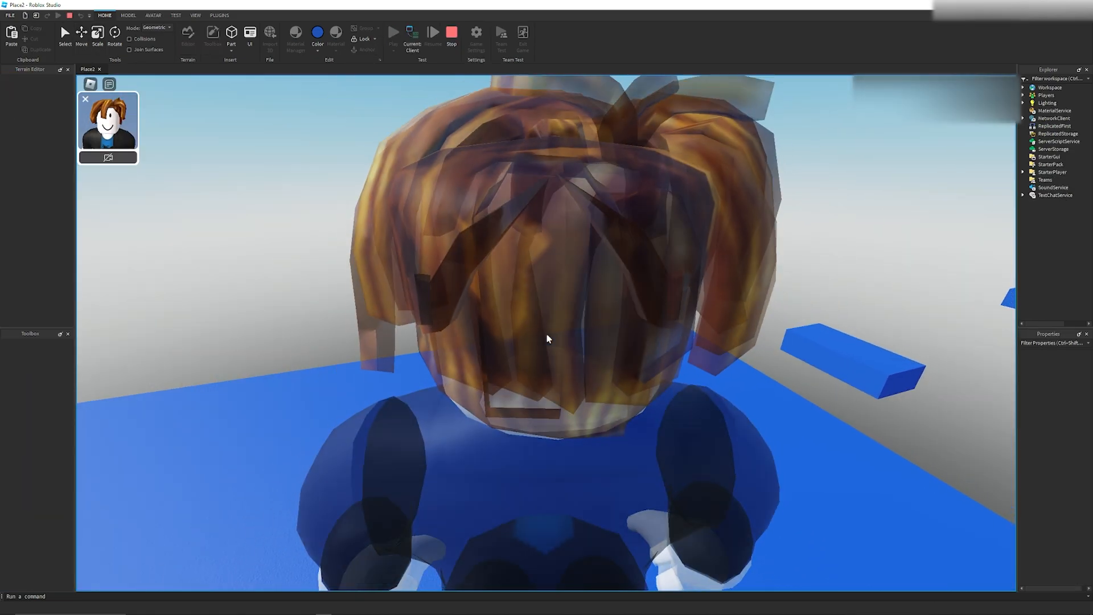
- Playtest the course in first-person view, jumping from the spawn platform across the blocks onto the end platform
{"action": "scroll", "coordinate": [626, 344], "scroll_direction": "down", "scroll_amount": 3}
{"action": "scroll", "coordinate": [645, 371], "scroll_direction": "up", "scroll_amount": 1}
{"action": "scroll", "coordinate": [645, 371], "scroll_direction": "up", "scroll_amount": 3}
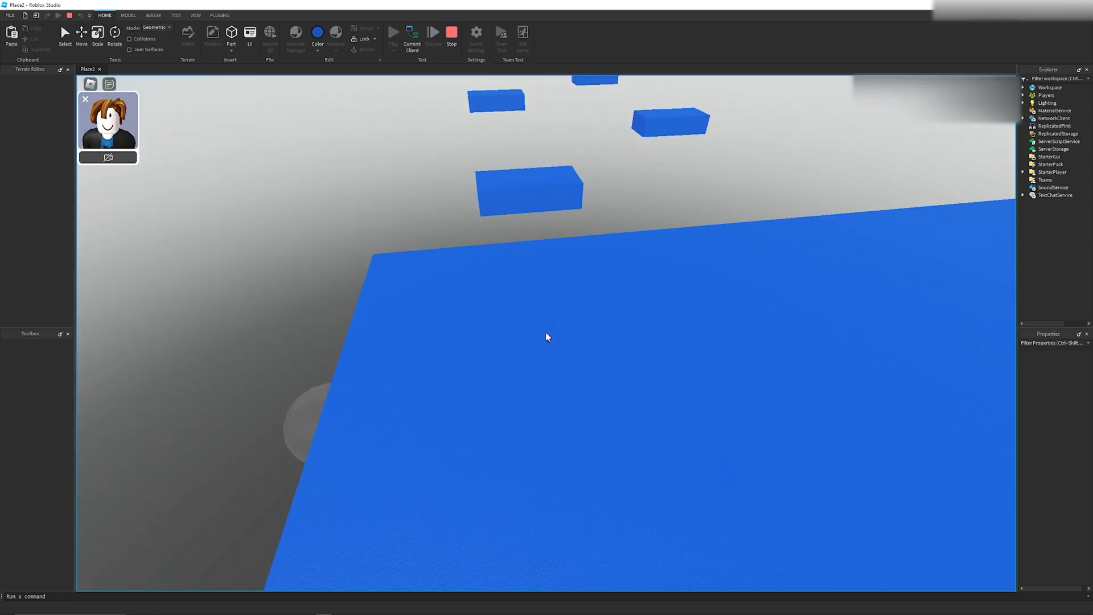
{"action": "key", "text": "w"}
{"action": "key", "text": "space"}
{"action": "key", "text": "w"}
{"action": "key", "text": "space"}
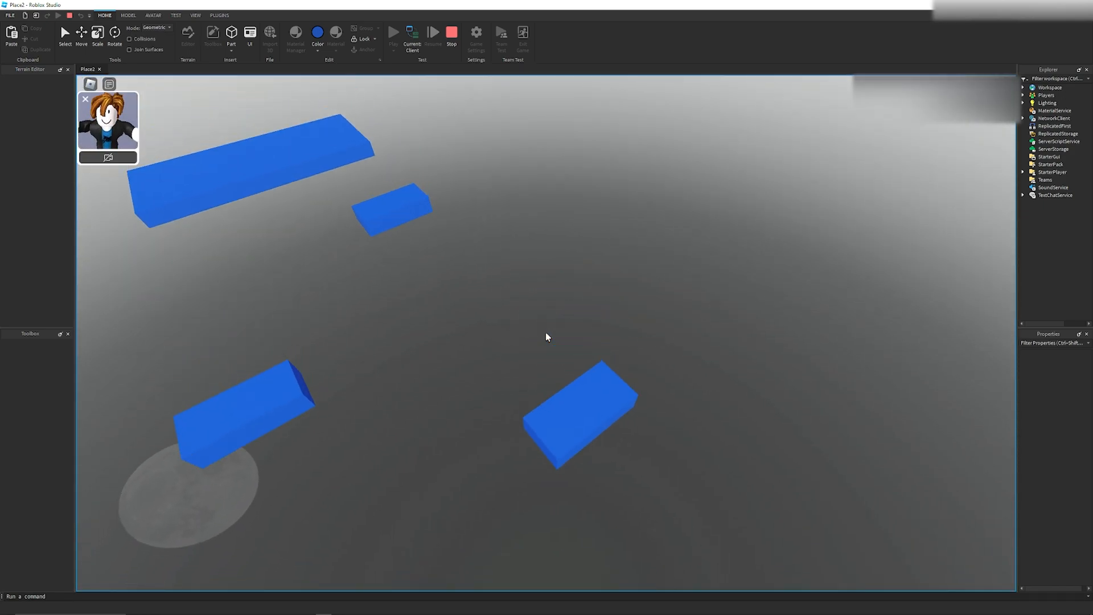
{"action": "key", "text": "w"}
{"action": "key", "text": "space"}
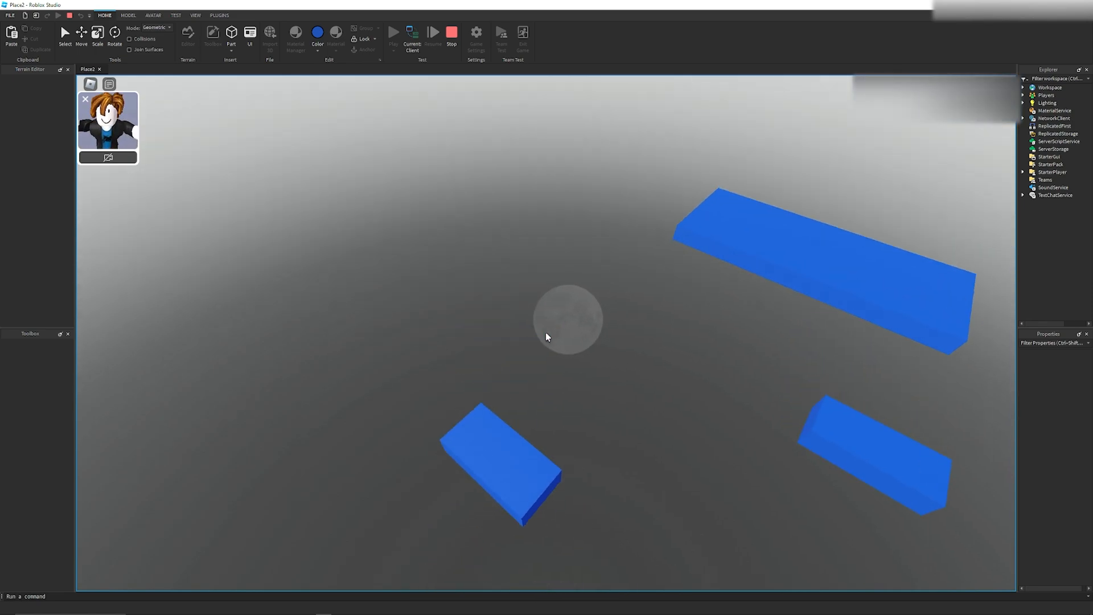
{"action": "key", "text": "w"}
{"action": "key", "text": "space"}
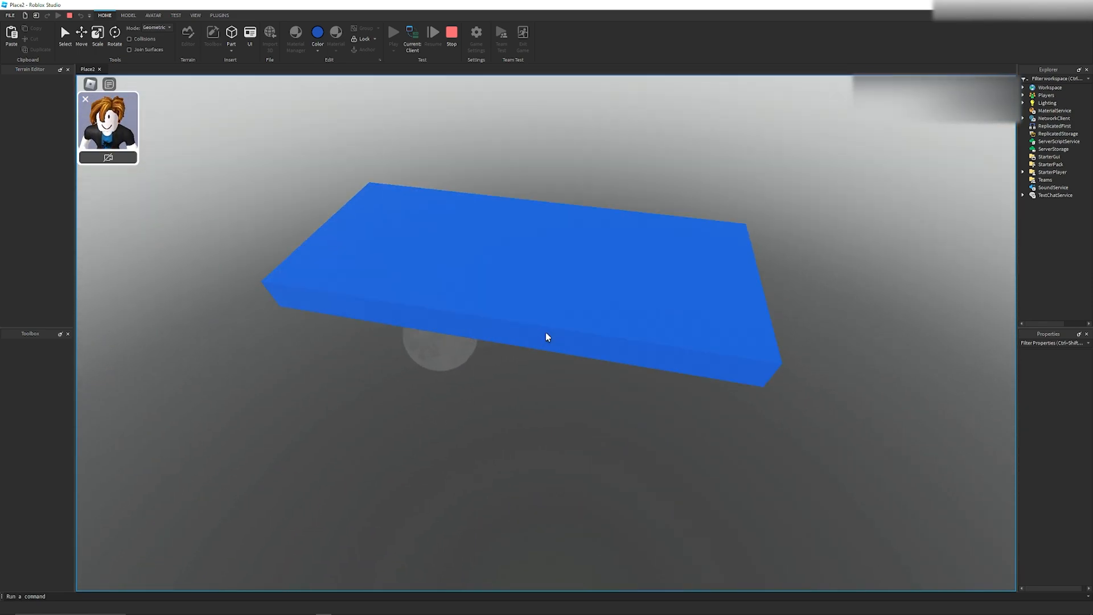
{"action": "key", "text": "w"}
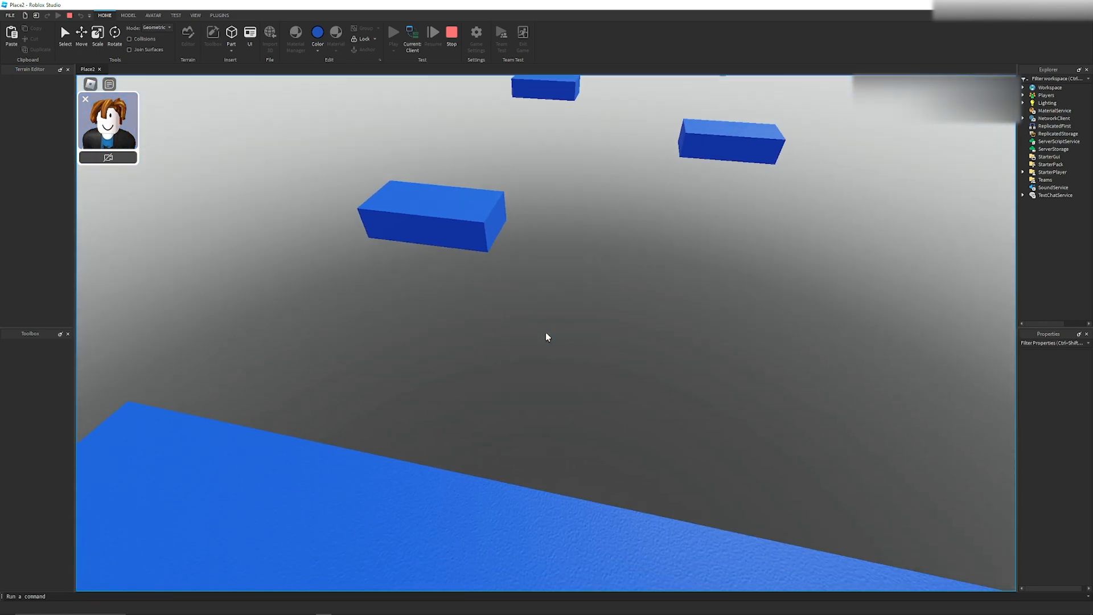
- Examine the whole course from the end platform in third-person view, looking back toward the spawn platform
{"action": "key", "text": "space"}
{"action": "key", "text": "w"}
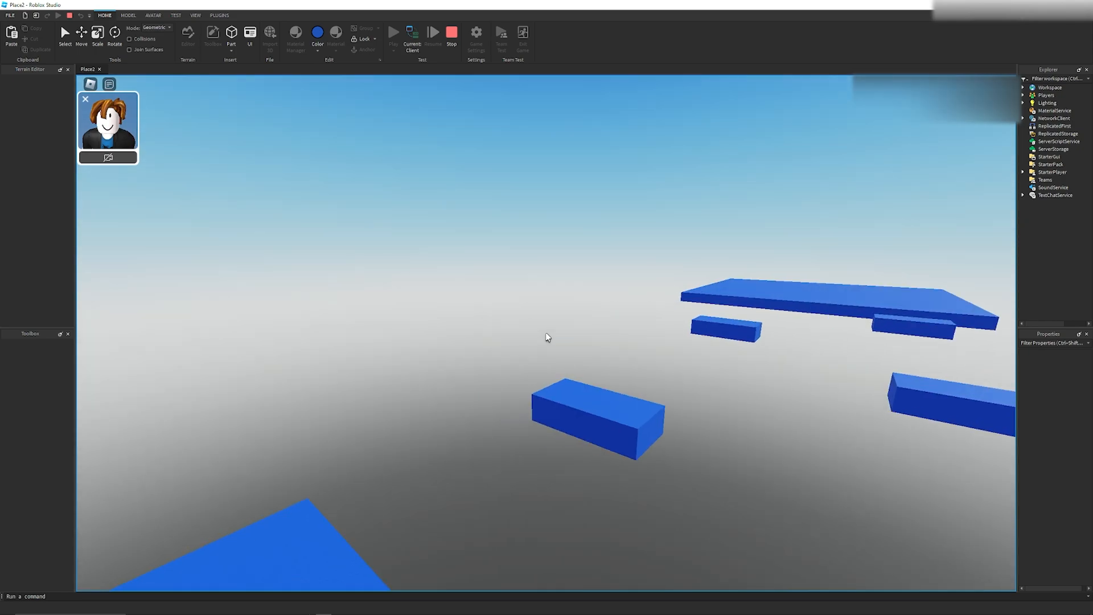
{"action": "scroll", "coordinate": [545, 336], "scroll_direction": "down", "scroll_amount": 5}
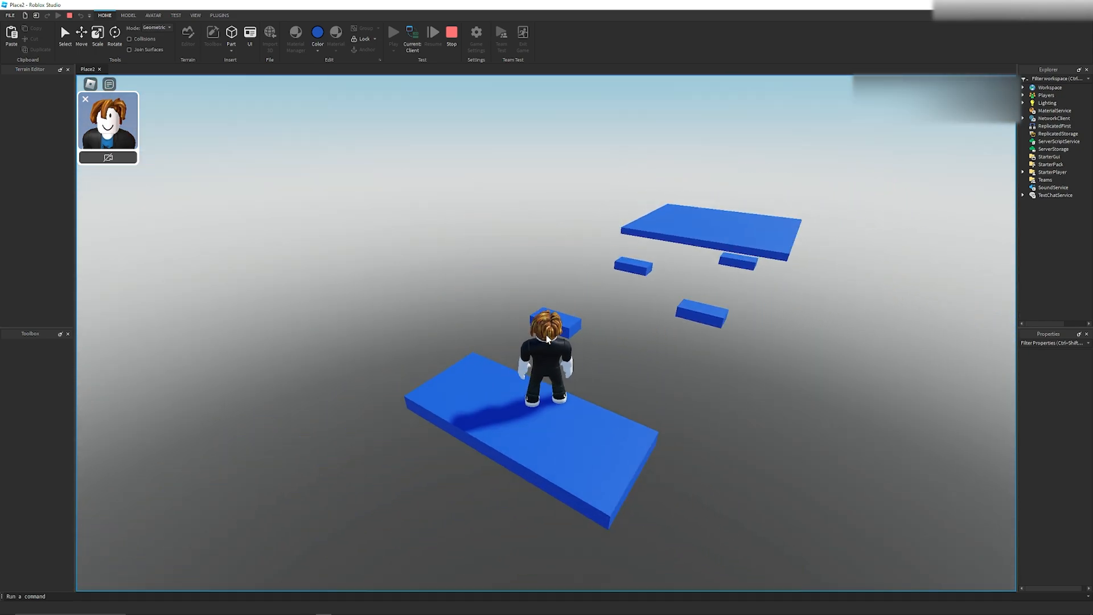
{"action": "right_click_drag", "start_coordinate": [654, 355], "coordinate": [653, 354]}
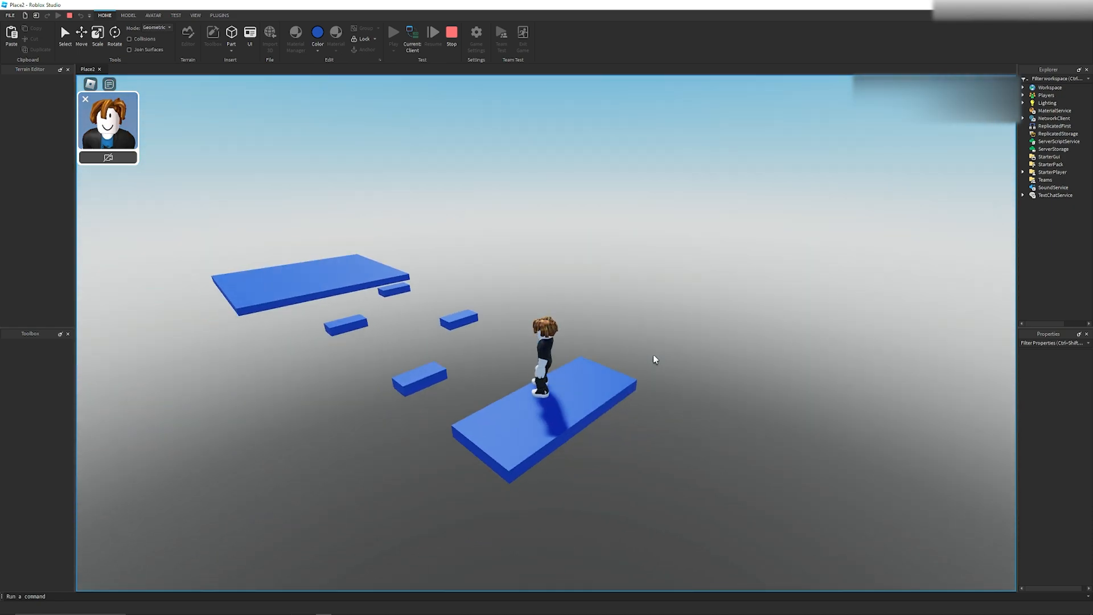